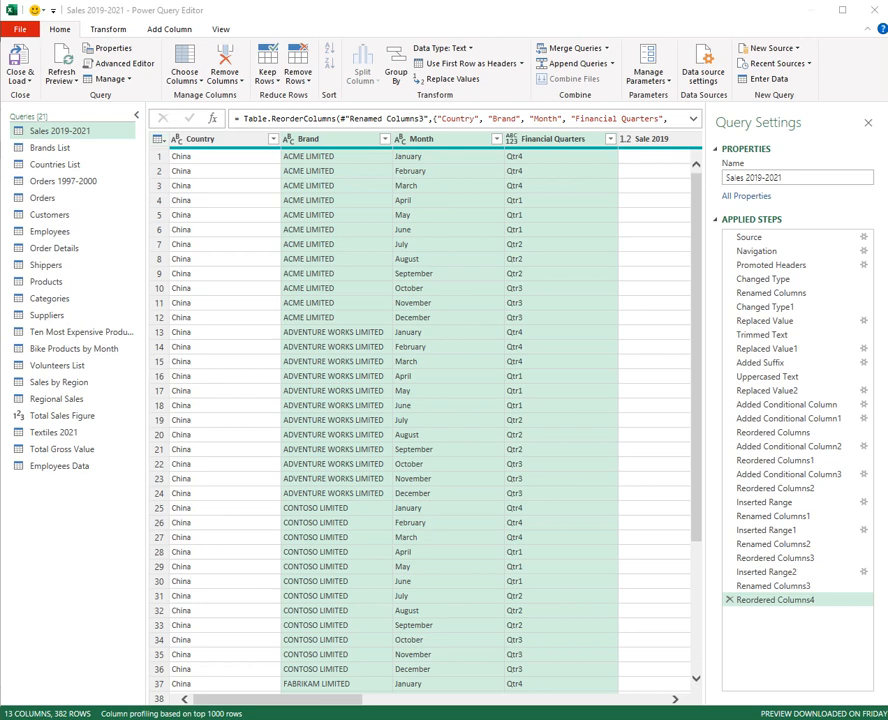
# Duplicate the Customers query and rename the copy as Customers Data.
pyautogui.click(66, 217)
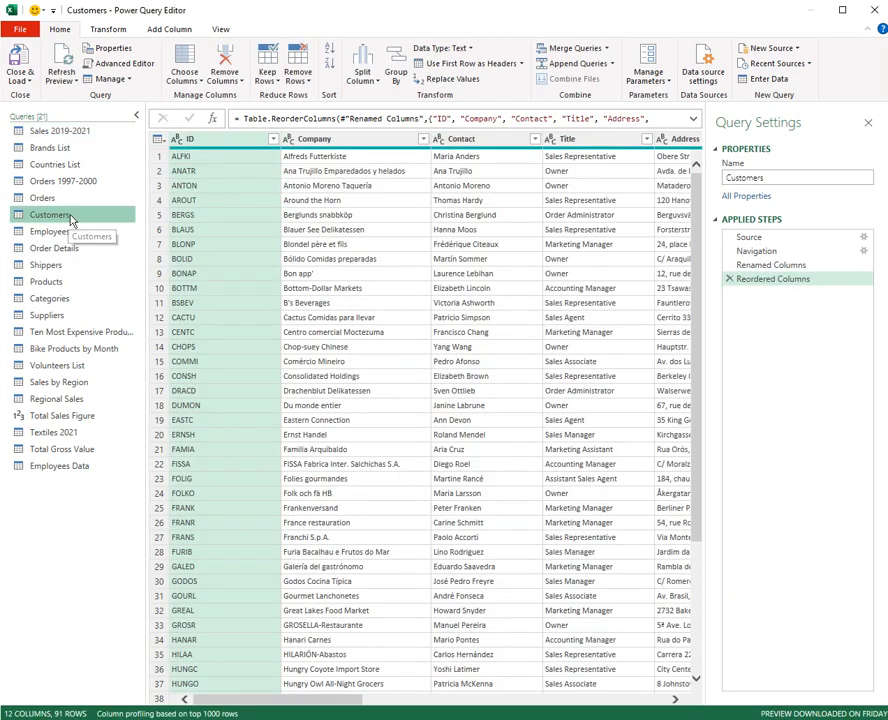
pyautogui.rightClick(71, 218)
pyautogui.click(128, 296)
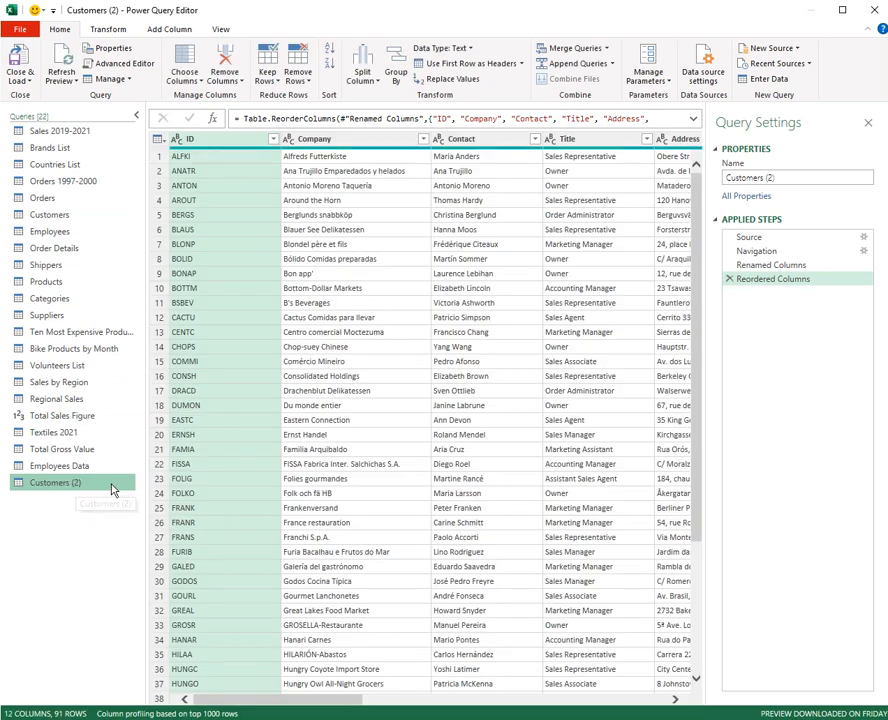
pyautogui.doubleClick(124, 484)
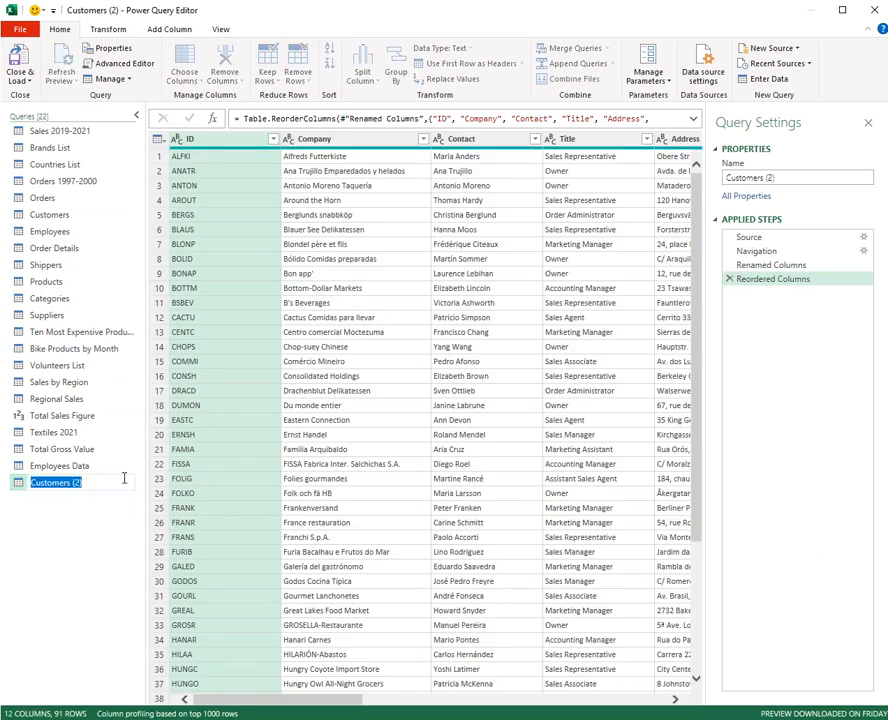
pyautogui.press('End')
pyautogui.press('BackSpace')
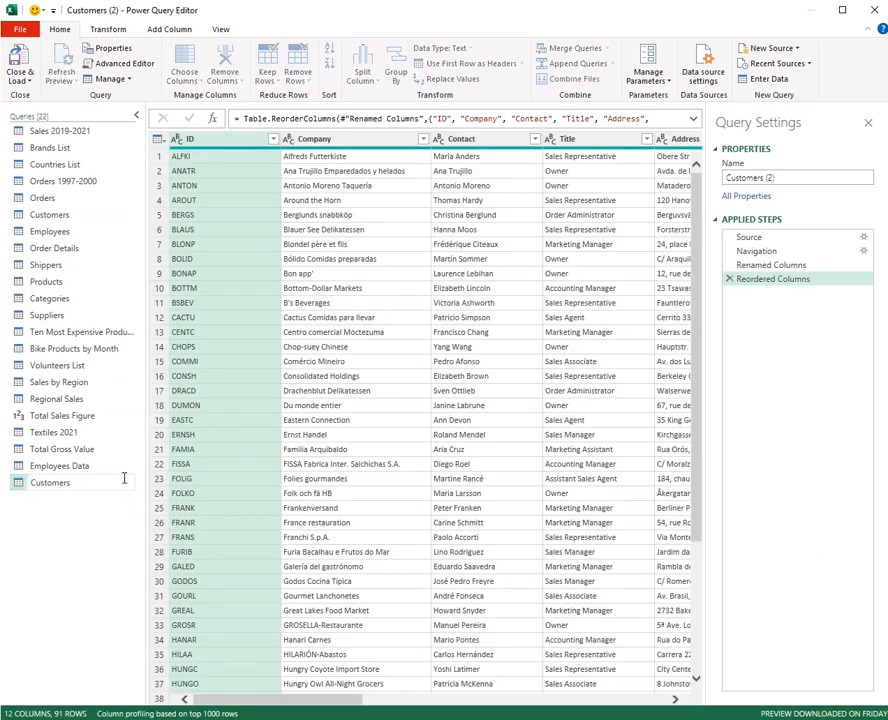
pyautogui.write('Data')
pyautogui.press('Return')
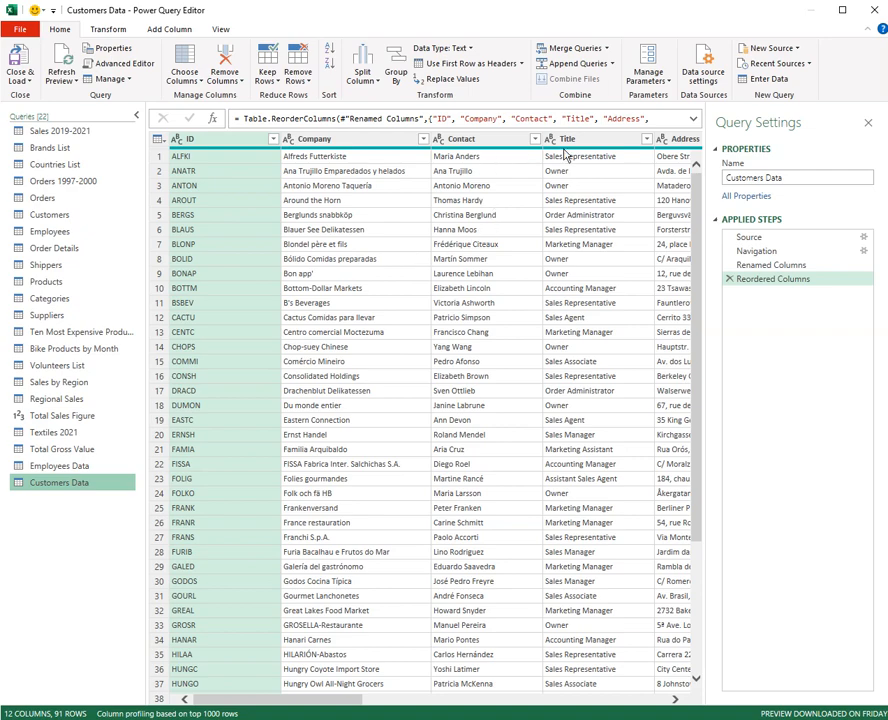
# Rename the Contact column of the Customers Data query to Name.
pyautogui.click(512, 143)
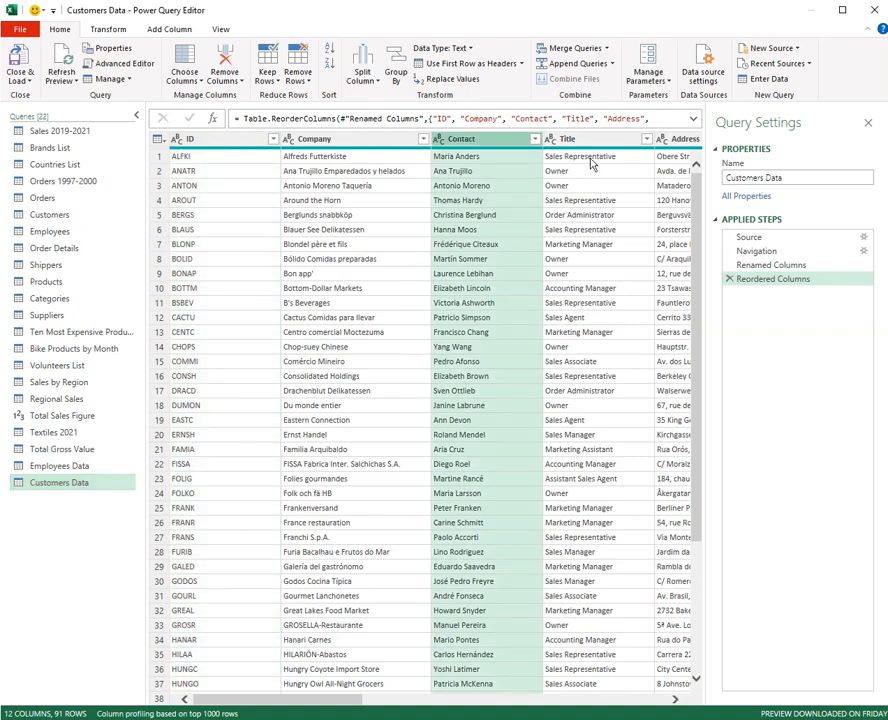
pyautogui.click(676, 700)
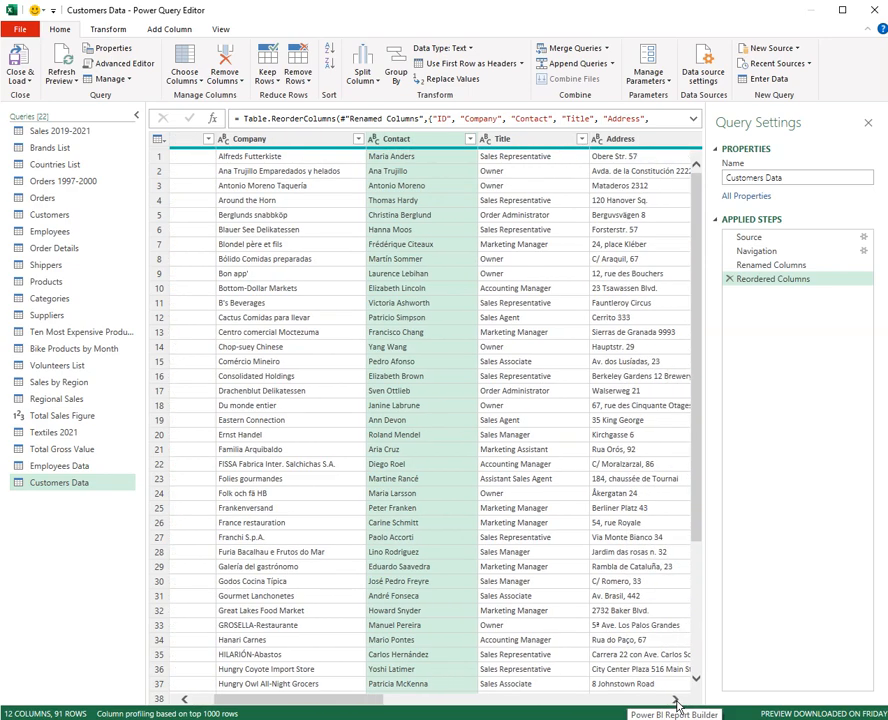
pyautogui.click(676, 700)
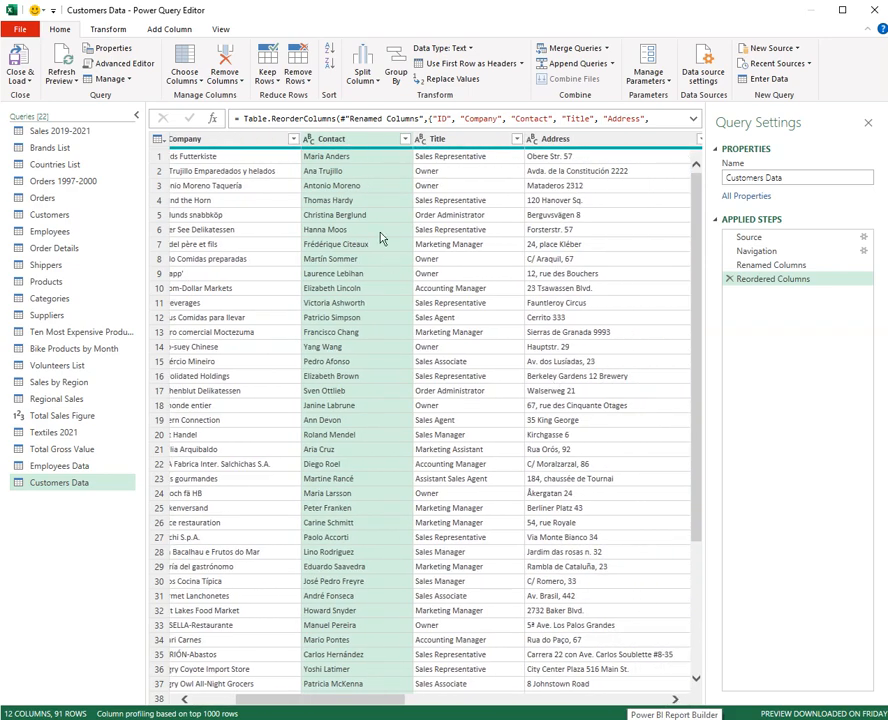
pyautogui.doubleClick(351, 141)
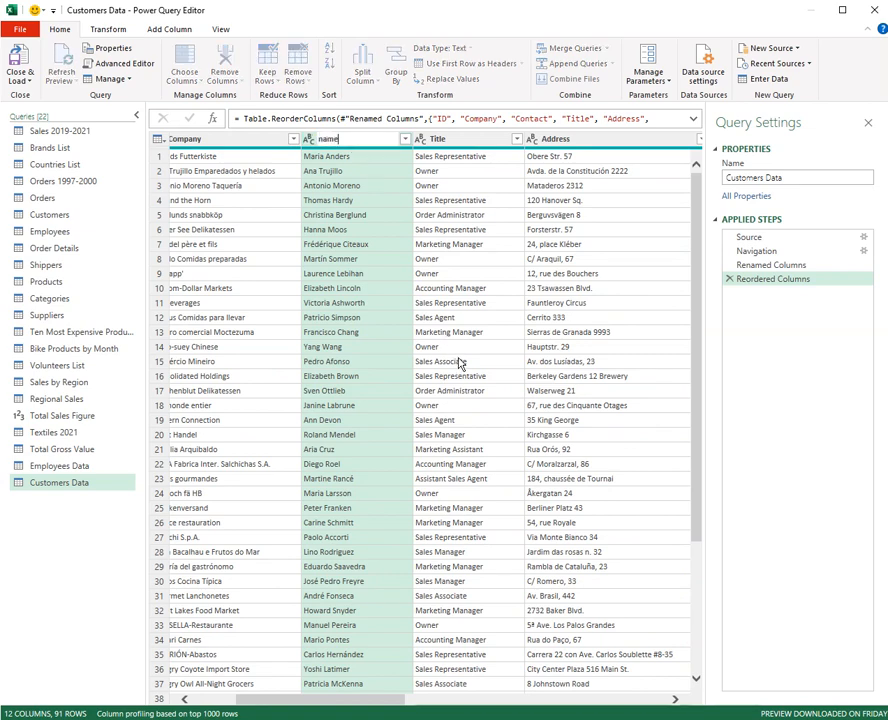
pyautogui.press('BackSpace')
pyautogui.write('Name')
pyautogui.press('Return')
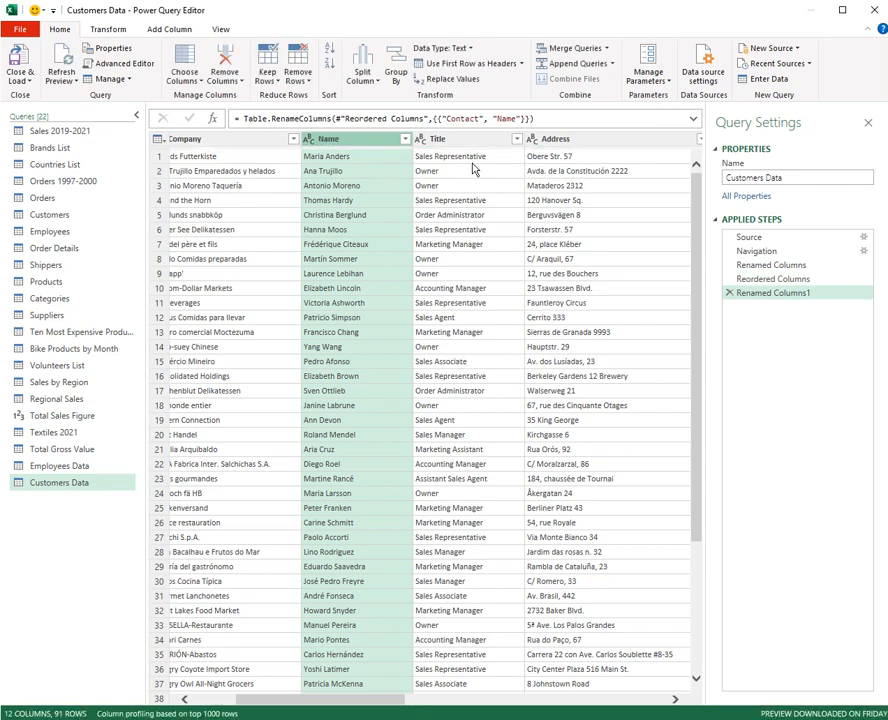
# Remove the Title, Address, City, Region, Post Code and Country columns from the Customers Data query.
pyautogui.click(474, 142)
pyautogui.keyDown('shift'); pyautogui.click(560, 139); pyautogui.keyUp('shift')
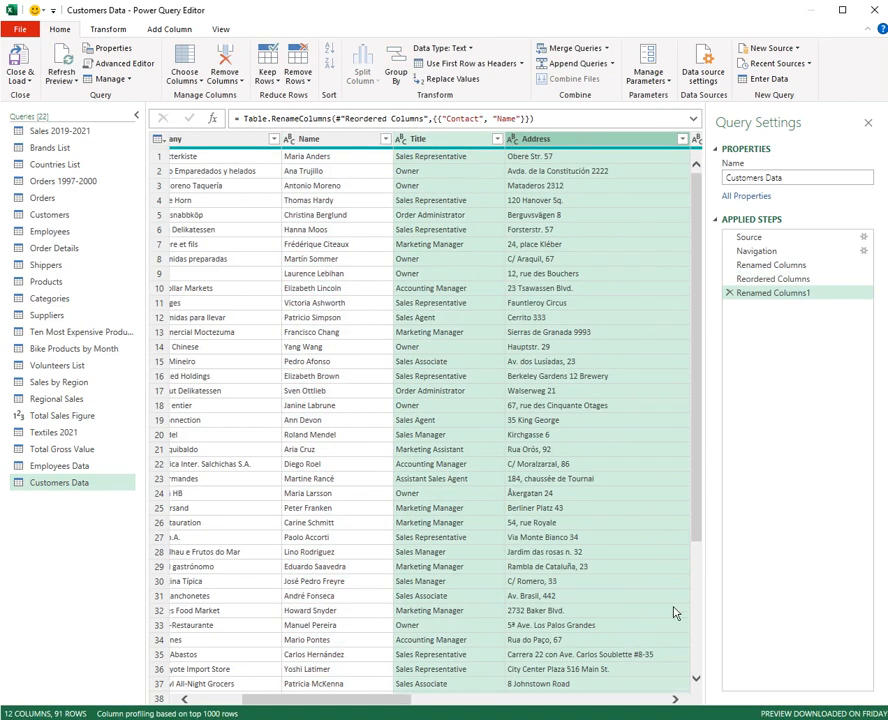
pyautogui.click(675, 700)
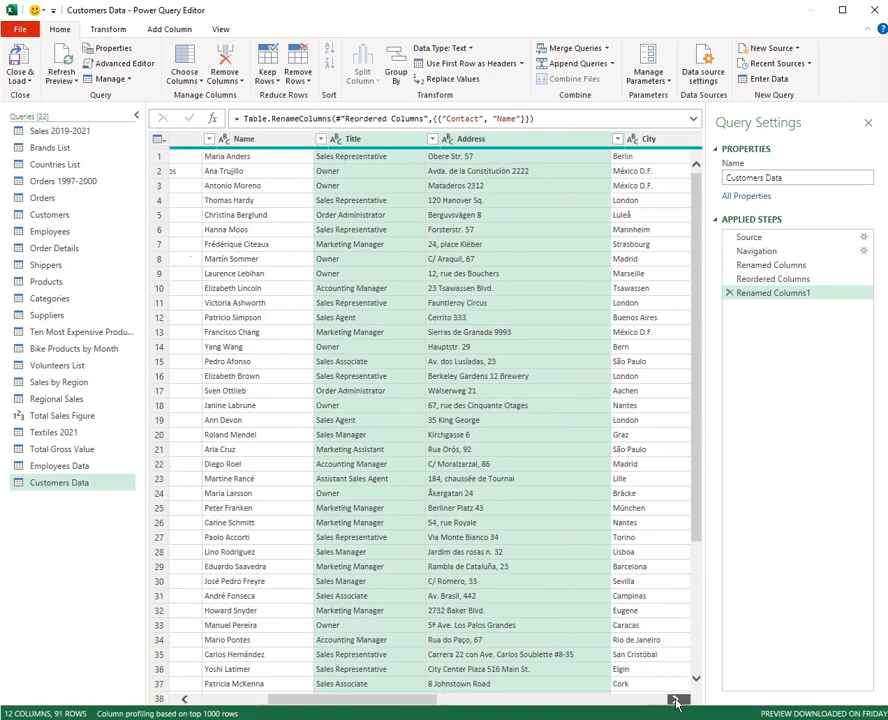
pyautogui.keyDown('shift'); pyautogui.click(570, 139); pyautogui.keyUp('shift')
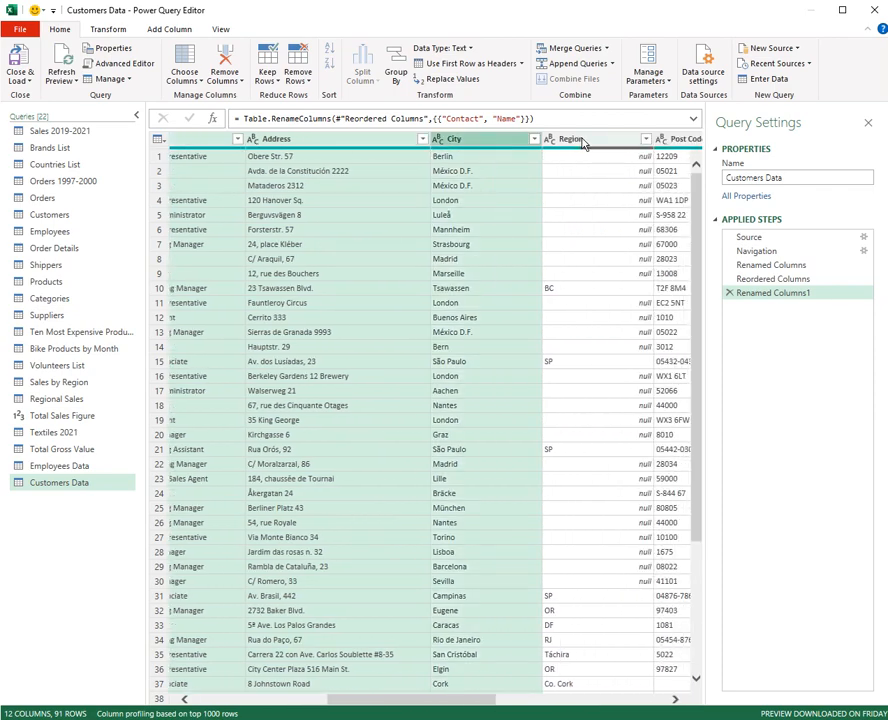
pyautogui.click(675, 700)
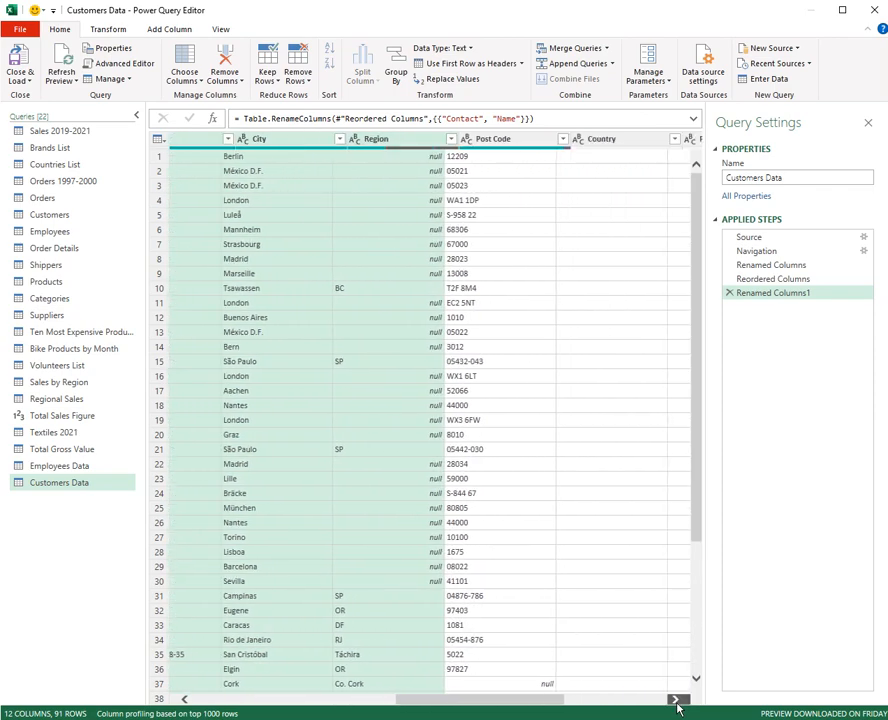
pyautogui.keyDown('shift'); pyautogui.click(272, 139); pyautogui.keyUp('shift')
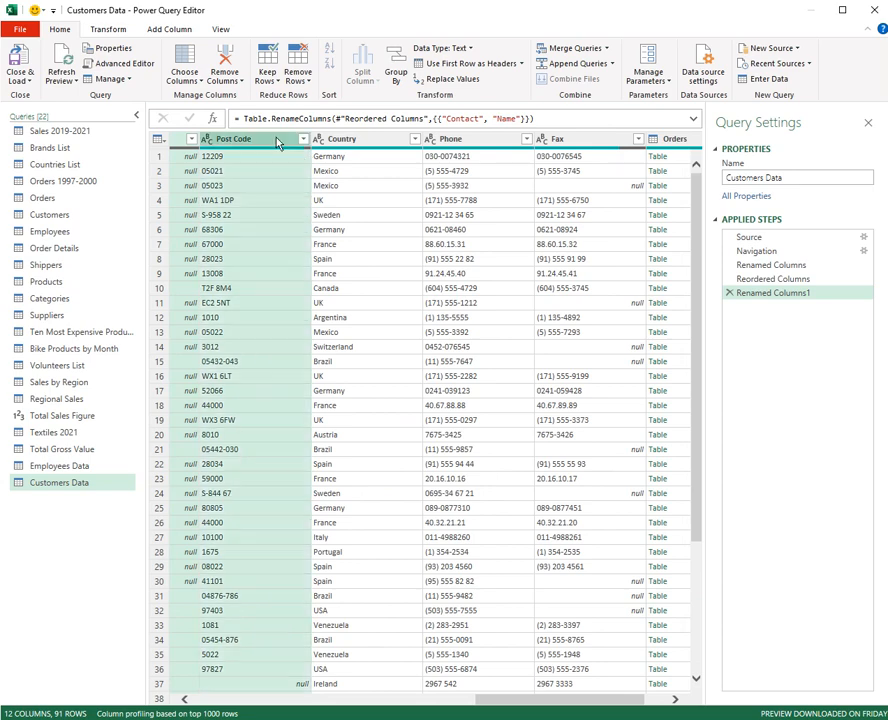
pyautogui.keyDown('shift'); pyautogui.click(335, 139); pyautogui.keyUp('shift')
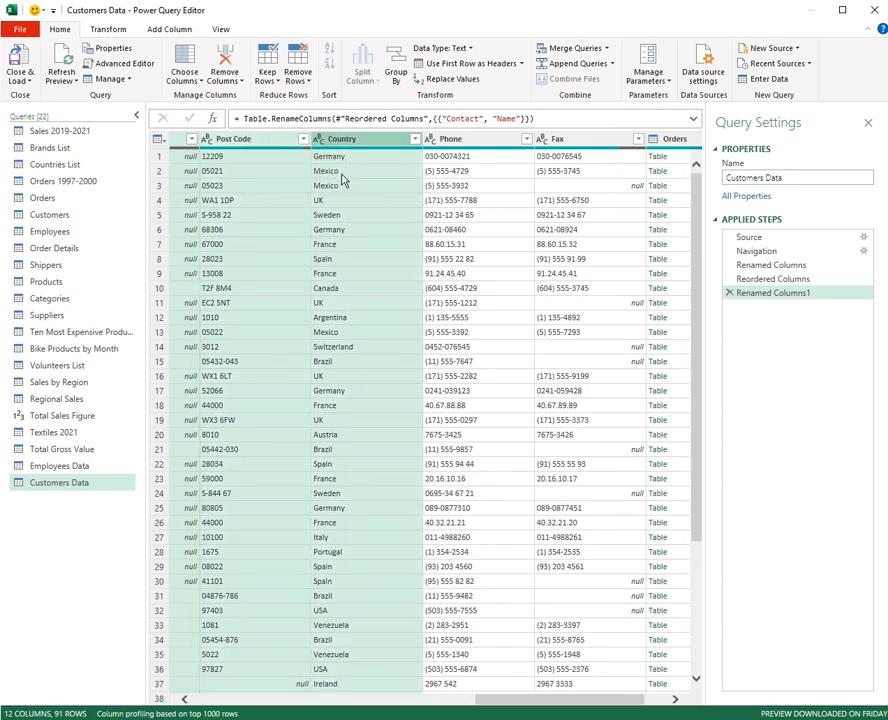
pyautogui.click(223, 55)
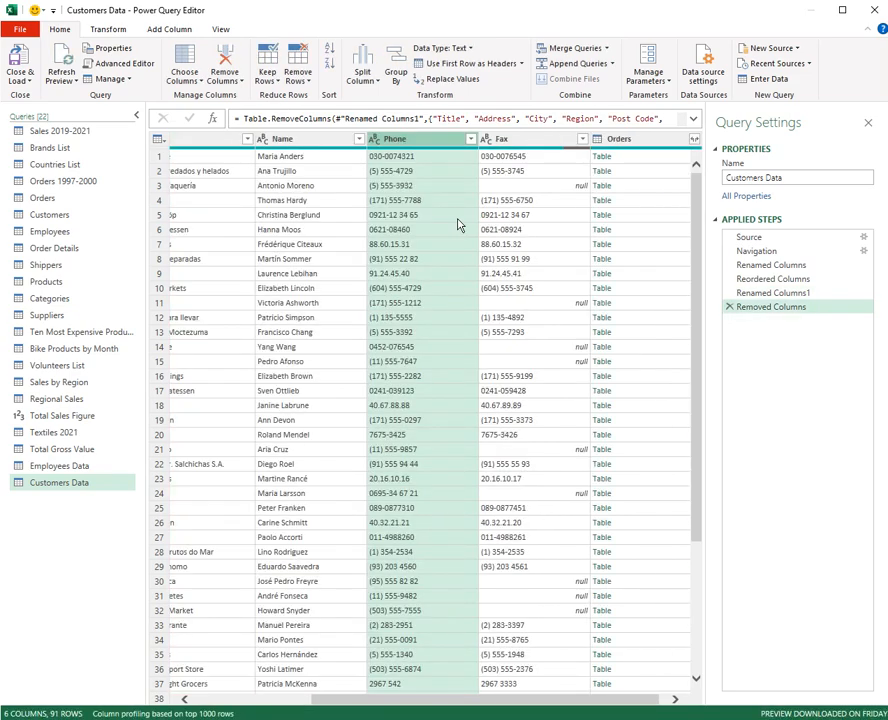
# Remove the Fax and Orders columns from the Customers Data query.
pyautogui.click(527, 142)
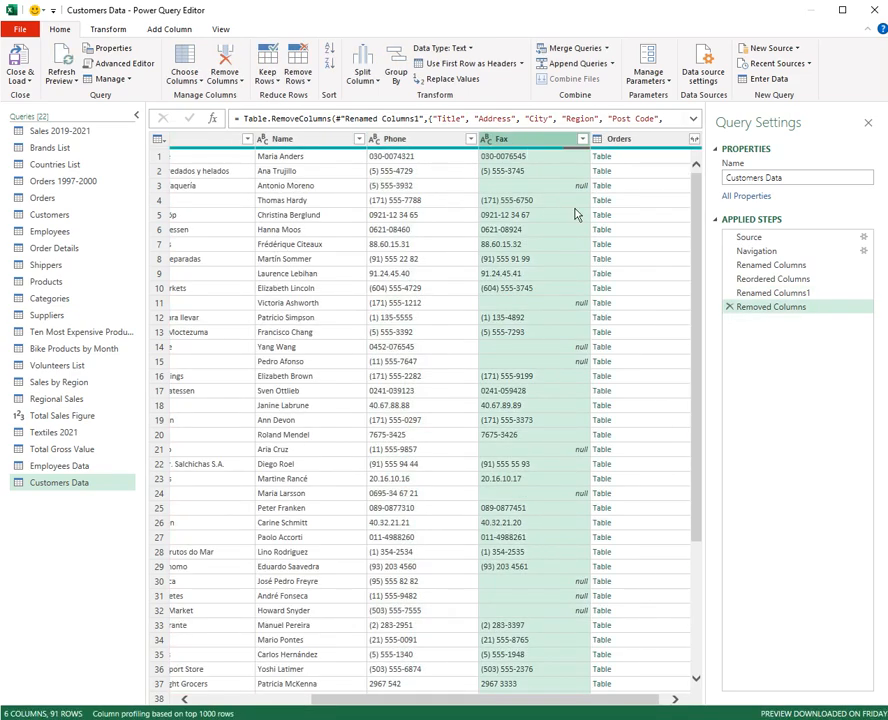
pyautogui.click(675, 698)
pyautogui.keyDown('ctrl'); pyautogui.click(638, 142); pyautogui.keyUp('ctrl')
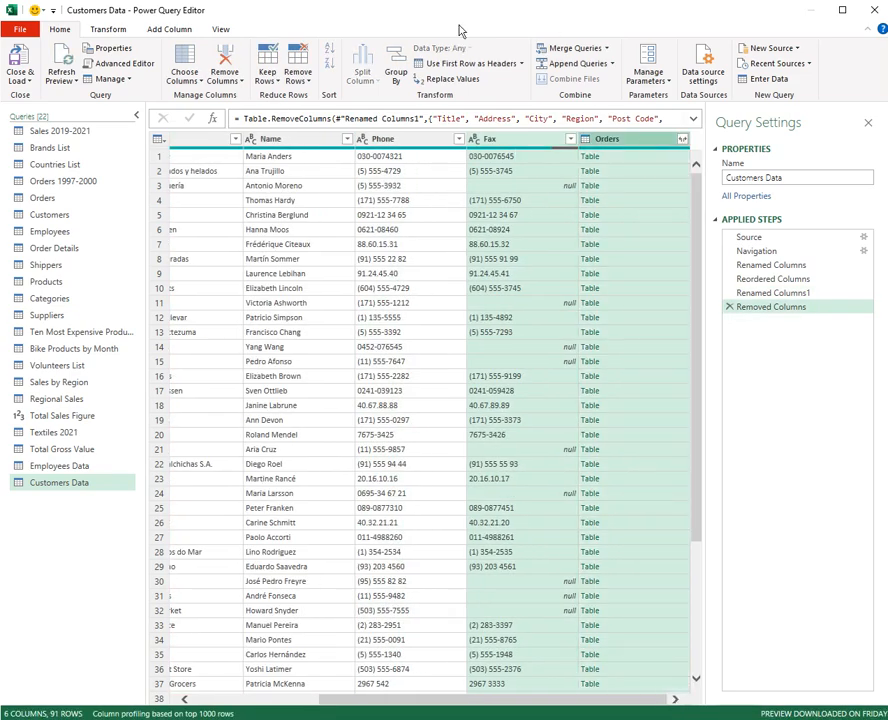
pyautogui.click(224, 58)
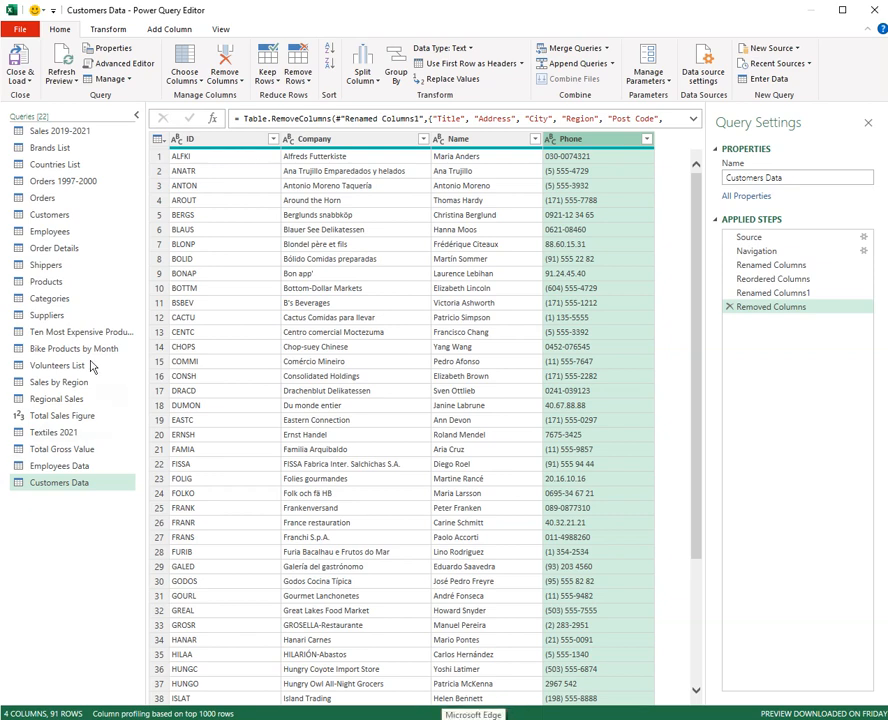
# Duplicate the Suppliers query and rename the copy as Suppliers Data.
pyautogui.click(56, 317)
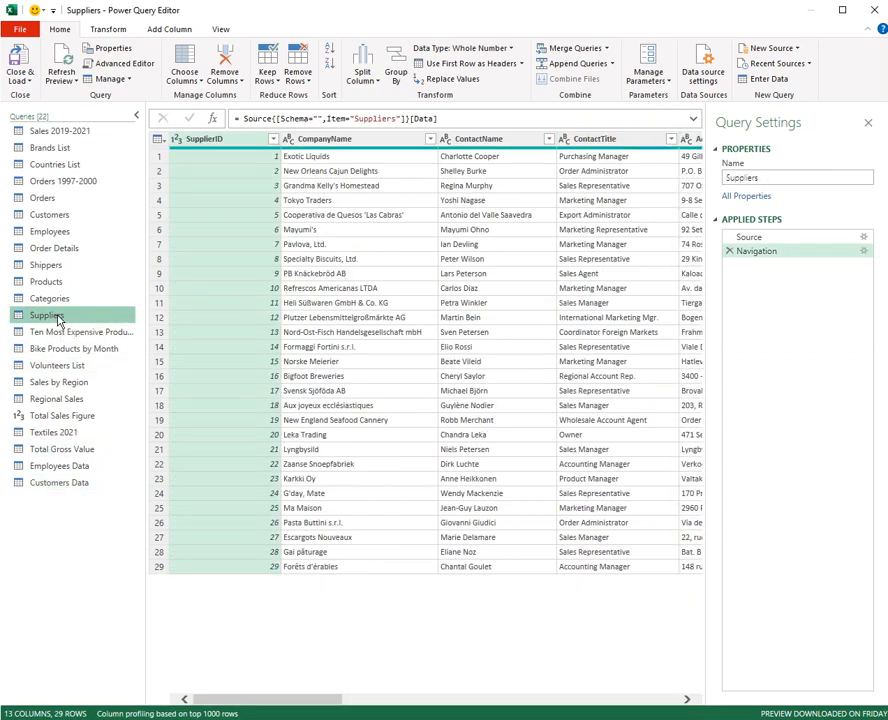
pyautogui.hotkey('ctrl', 'v')
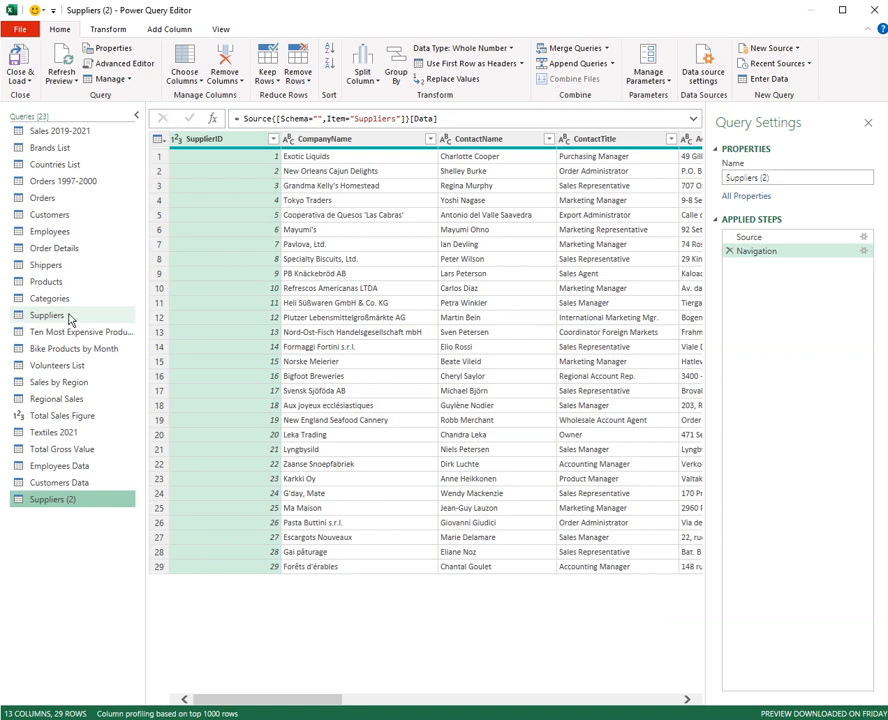
pyautogui.doubleClick(80, 503)
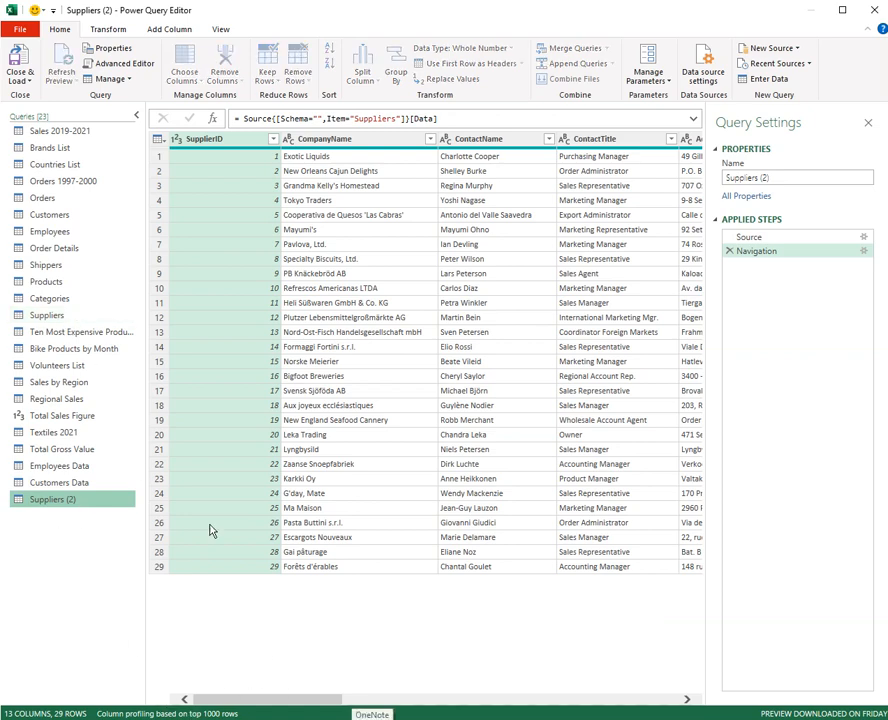
pyautogui.press('End')
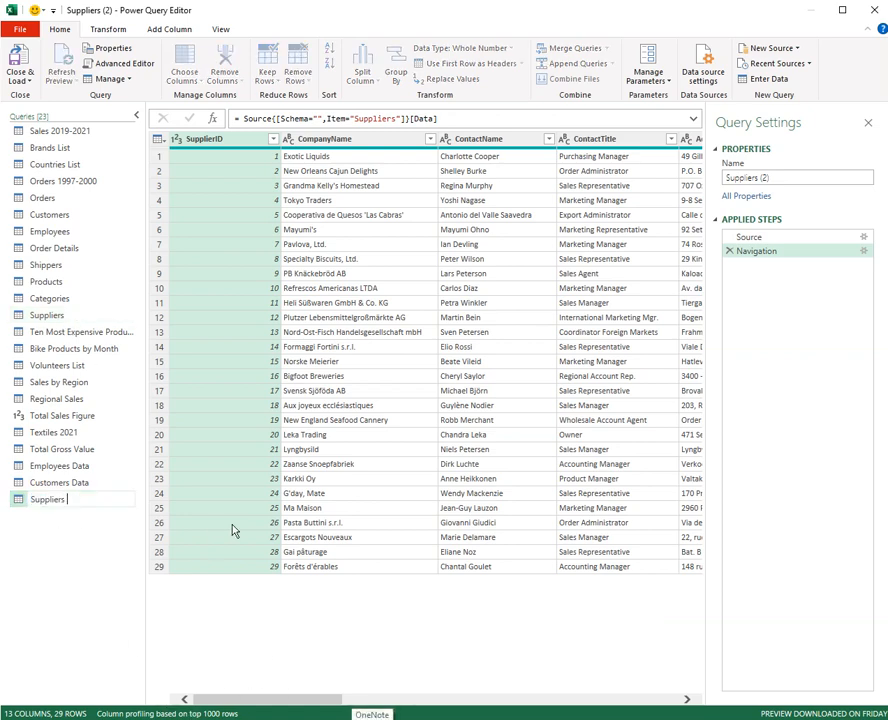
pyautogui.write('Data')
pyautogui.press('Return')
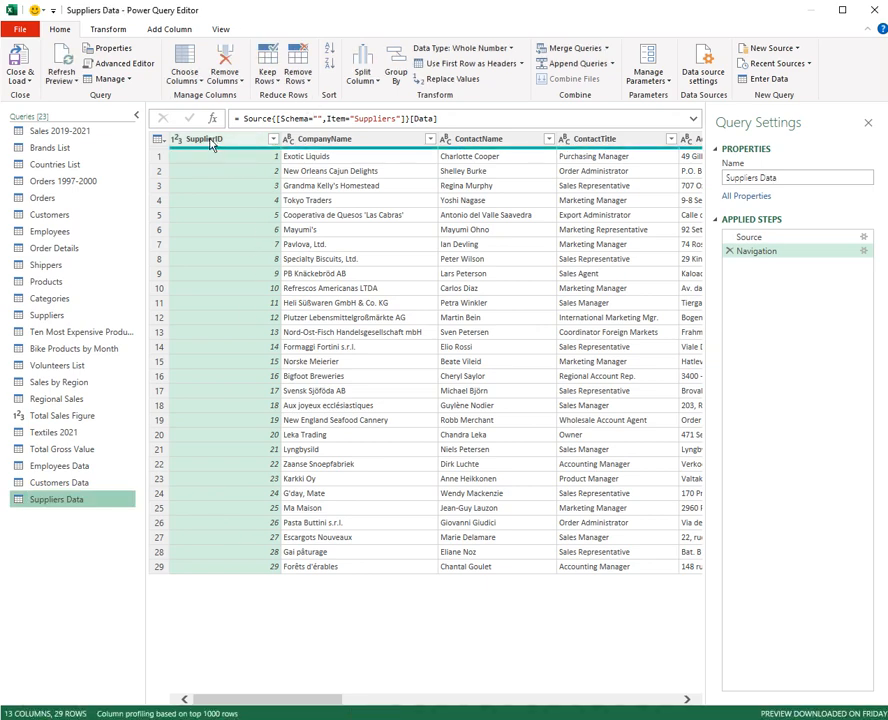
# In the Suppliers Data query, rename the SupplierID column to ID and the CompanyName column to Company.
pyautogui.doubleClick(266, 141)
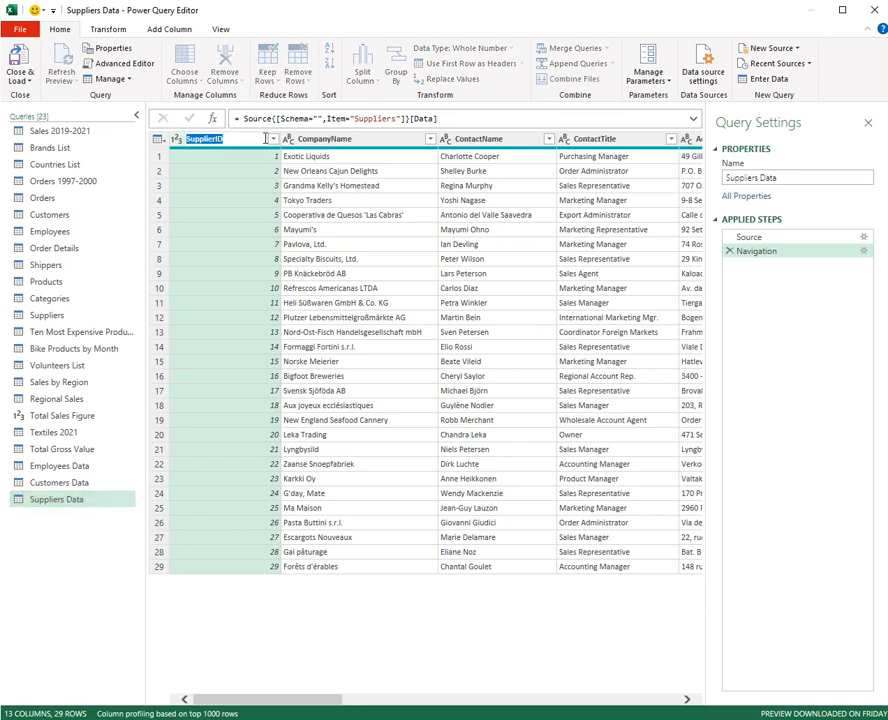
pyautogui.write('ID')
pyautogui.press('Return')
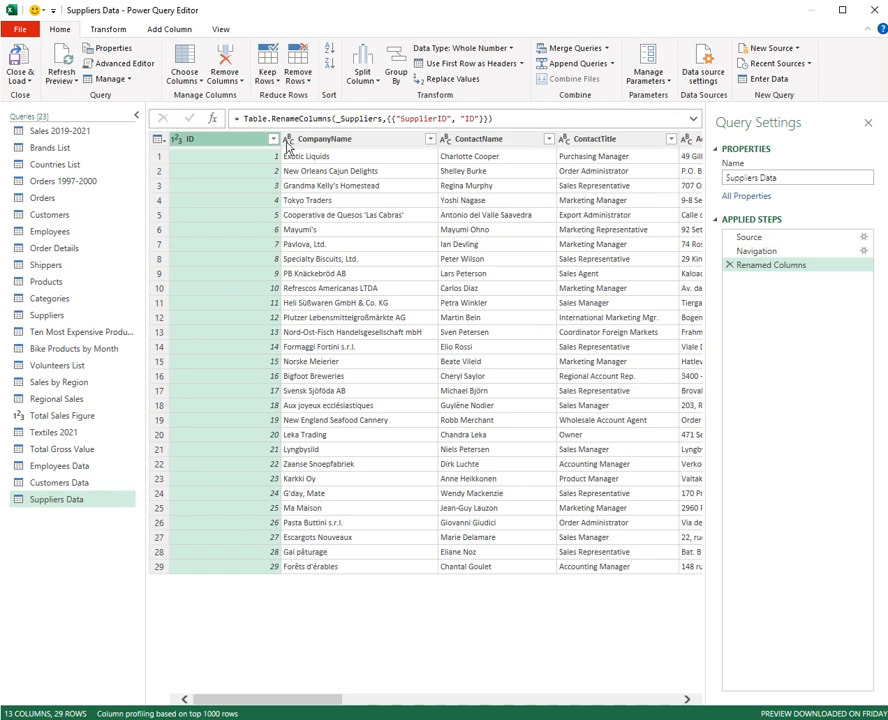
pyautogui.click(340, 142)
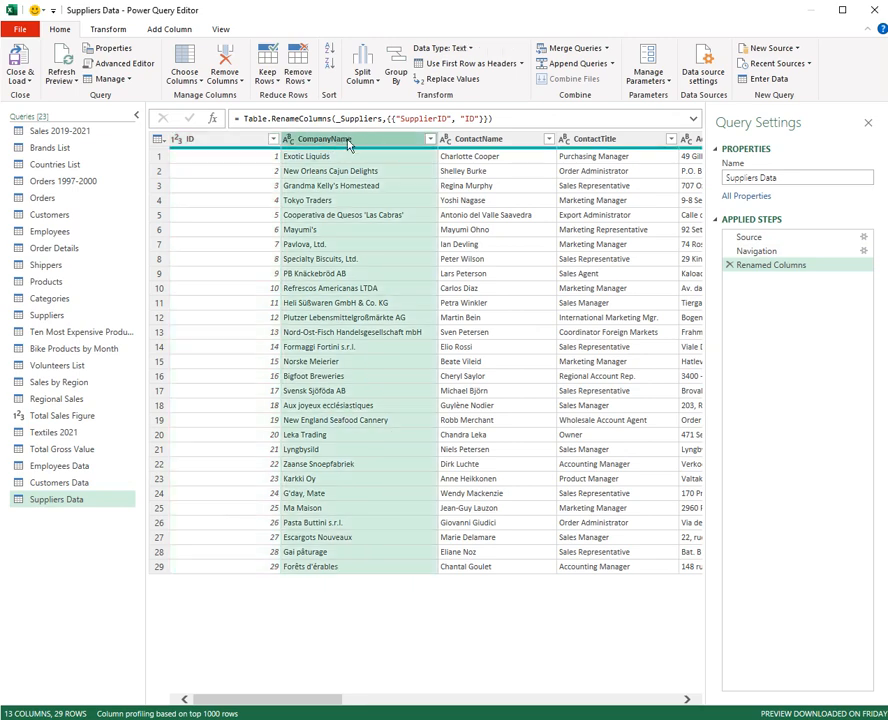
pyautogui.press('F2')
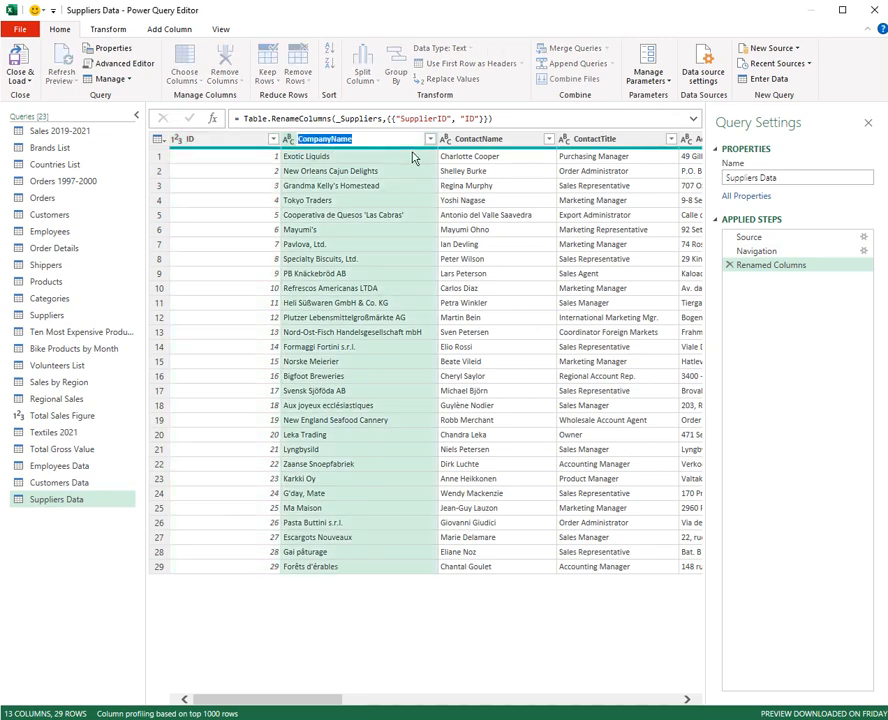
pyautogui.press('End')
pyautogui.press('BackSpace')
pyautogui.press('BackSpace')
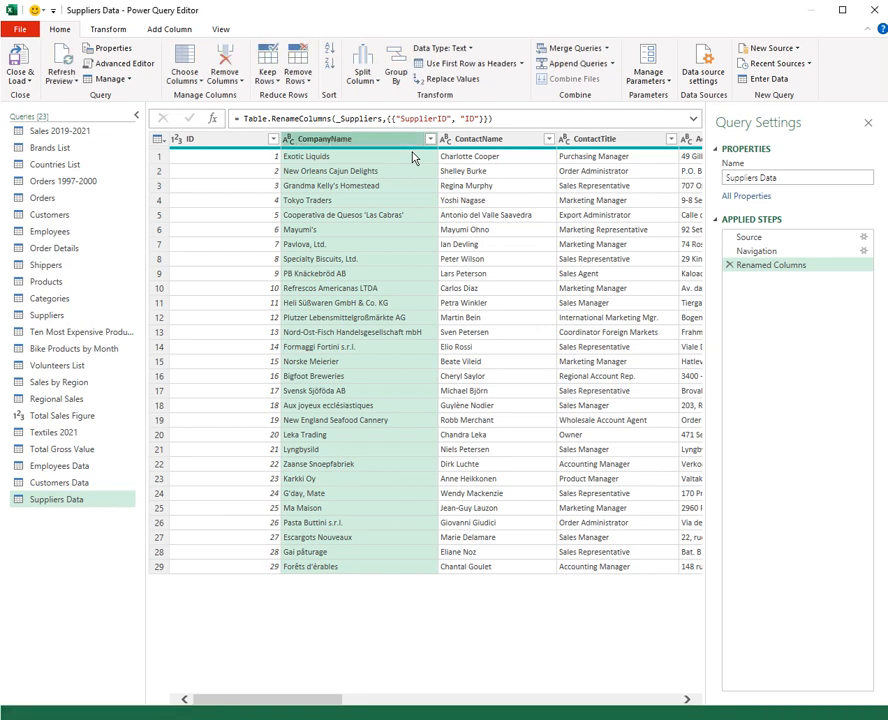
pyautogui.press('Return')
# Rename the ContactName column of the Suppliers Data query to Name.
pyautogui.click(510, 143)
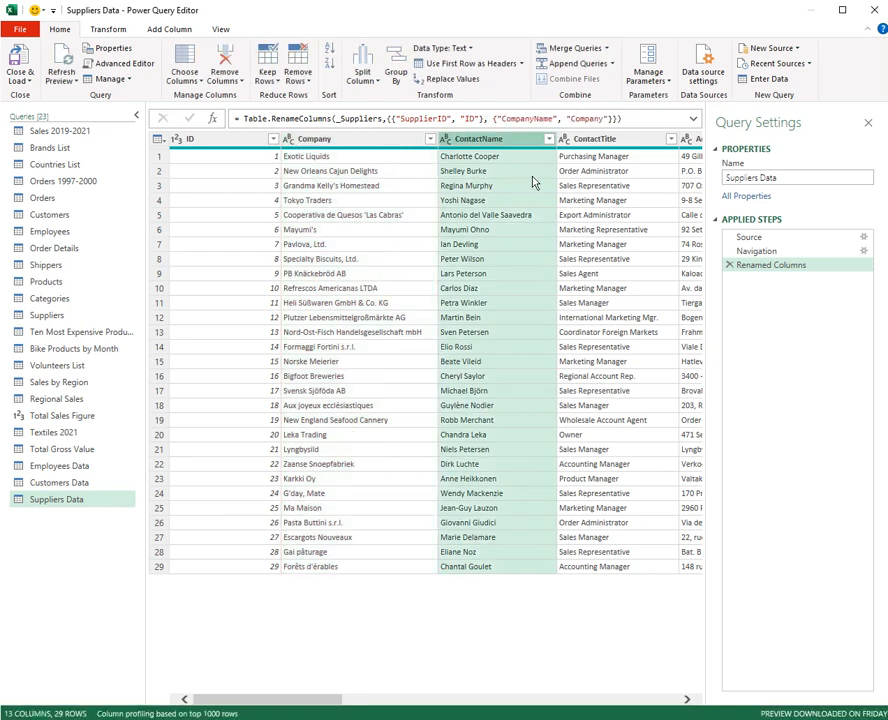
pyautogui.press('F2')
pyautogui.press('Home')
pyautogui.press('Delete')
pyautogui.press('Delete')
pyautogui.press('Delete')
pyautogui.press('Delete')
pyautogui.press('Delete')
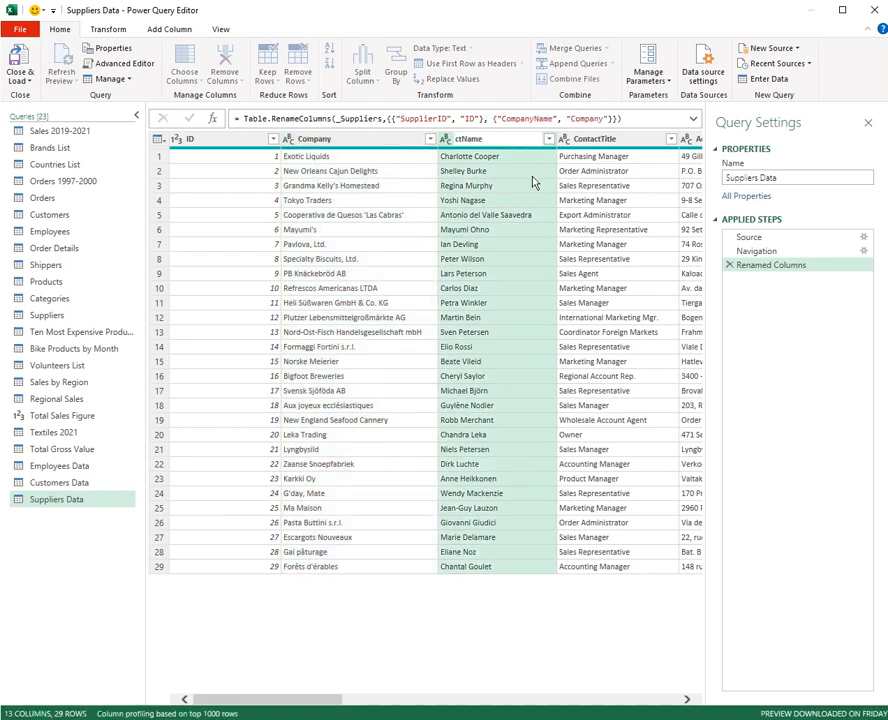
pyautogui.press('Delete')
pyautogui.press('Delete')
pyautogui.press('Return')
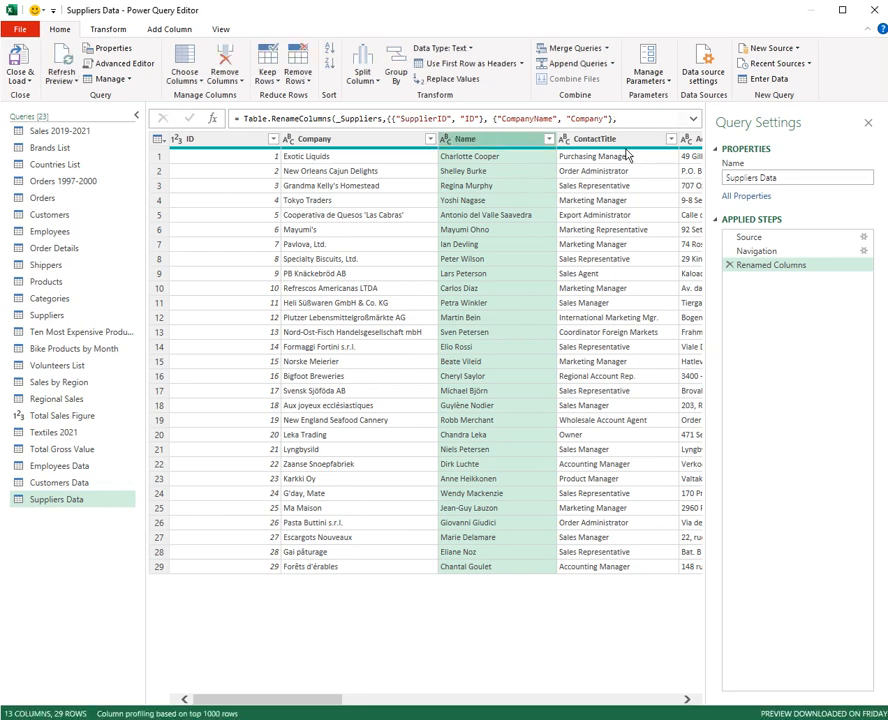
# Remove the ContactTitle, Address, City, Region, PostalCode and Country columns from the Suppliers Data query.
pyautogui.click(626, 143)
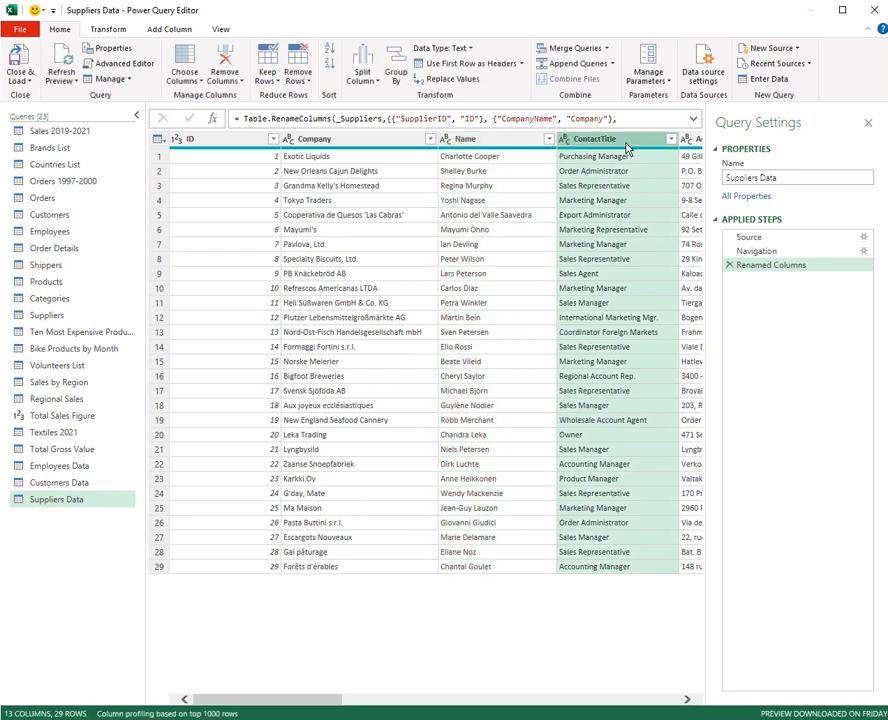
pyautogui.click(688, 700)
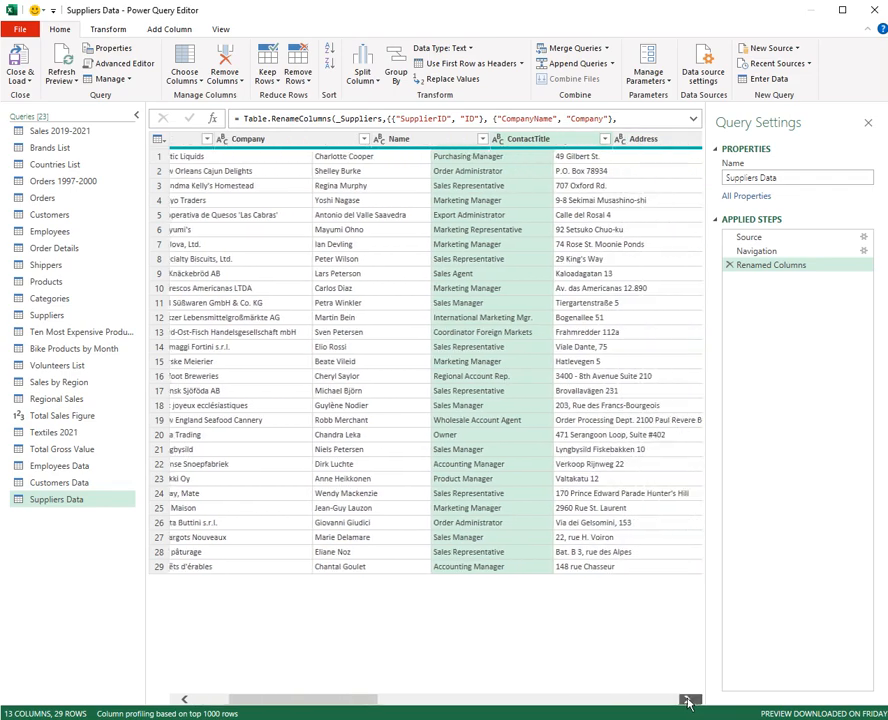
pyautogui.click(688, 700)
pyautogui.keyDown('ctrl'); pyautogui.click(590, 142); pyautogui.keyUp('ctrl')
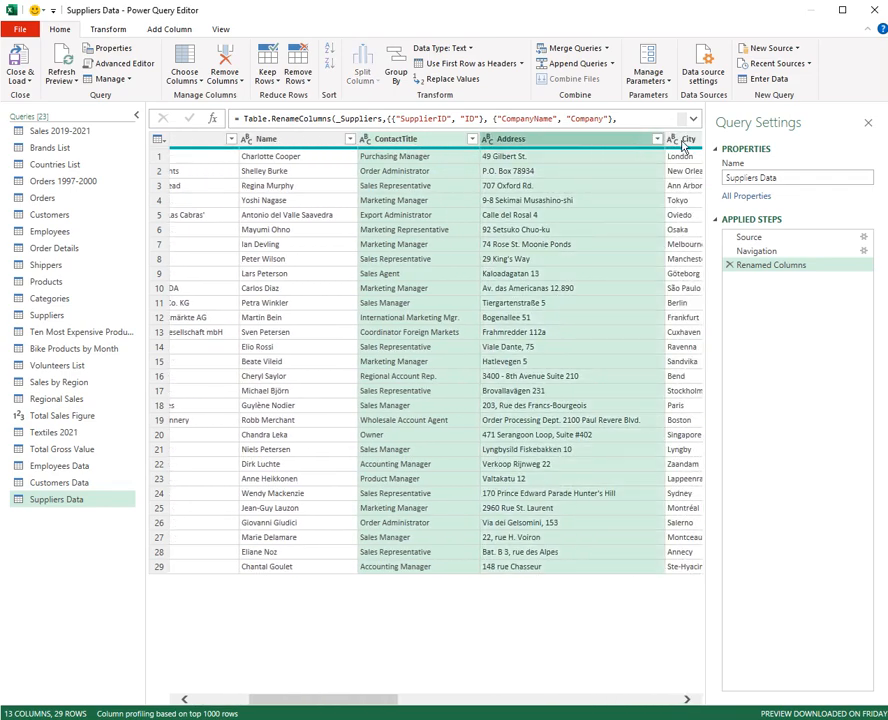
pyautogui.keyDown('ctrl'); pyautogui.click(686, 140); pyautogui.keyUp('ctrl')
pyautogui.click(686, 700)
pyautogui.click(686, 700)
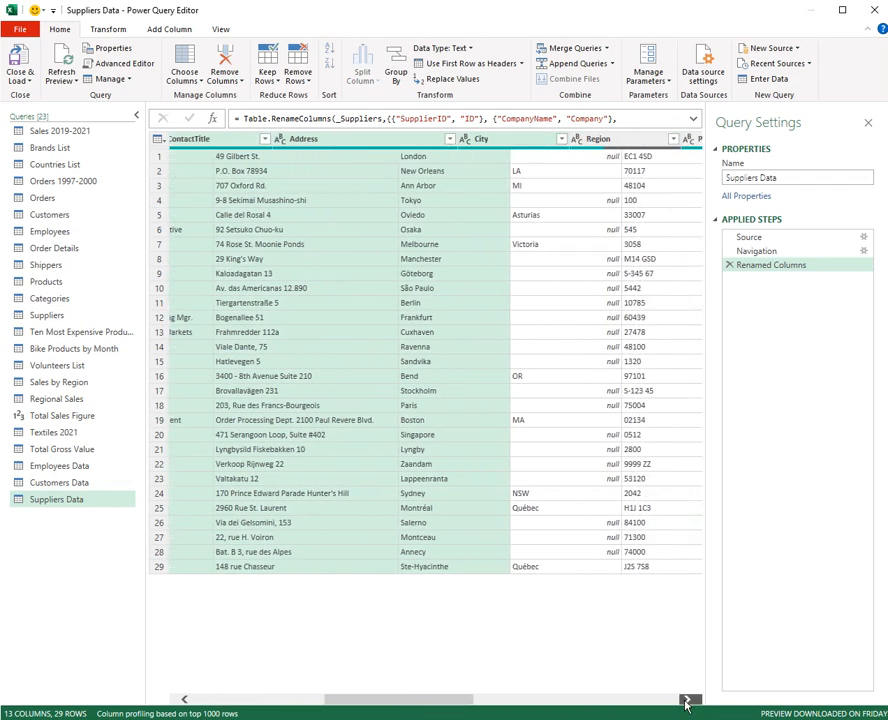
pyautogui.click(686, 700)
pyautogui.keyDown('ctrl'); pyautogui.click(490, 145); pyautogui.keyUp('ctrl')
pyautogui.keyDown('ctrl'); pyautogui.click(604, 142); pyautogui.keyUp('ctrl')
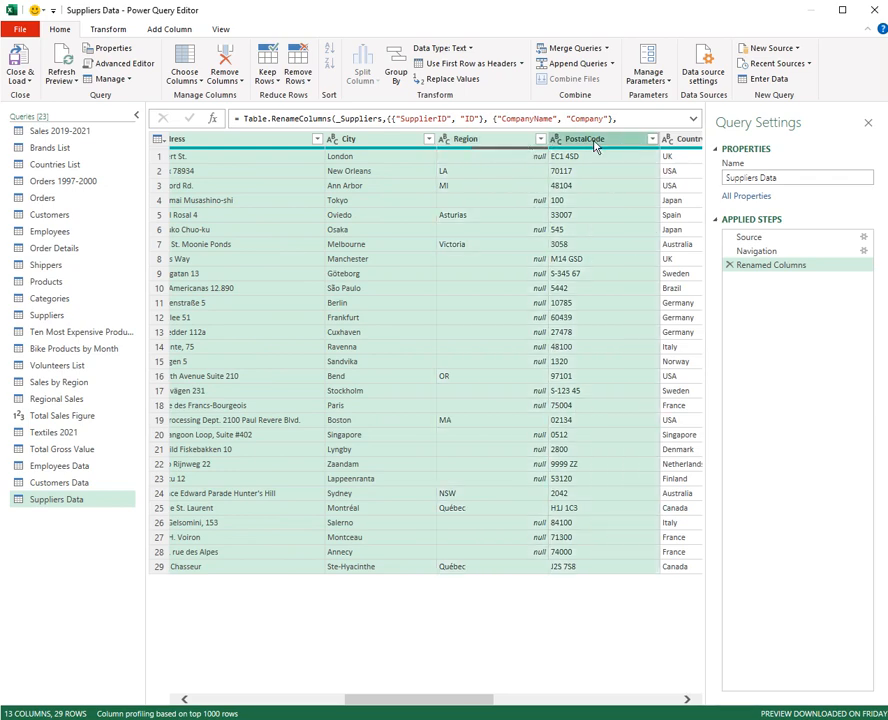
pyautogui.keyDown('ctrl'); pyautogui.click(670, 140); pyautogui.keyUp('ctrl')
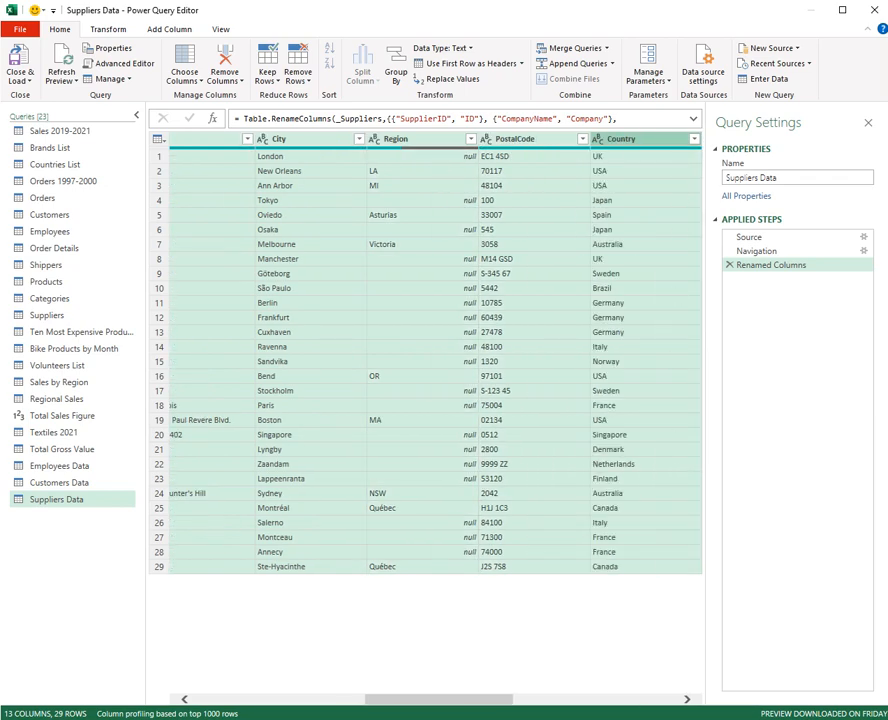
pyautogui.click(686, 700)
pyautogui.click(686, 700)
pyautogui.click(686, 700)
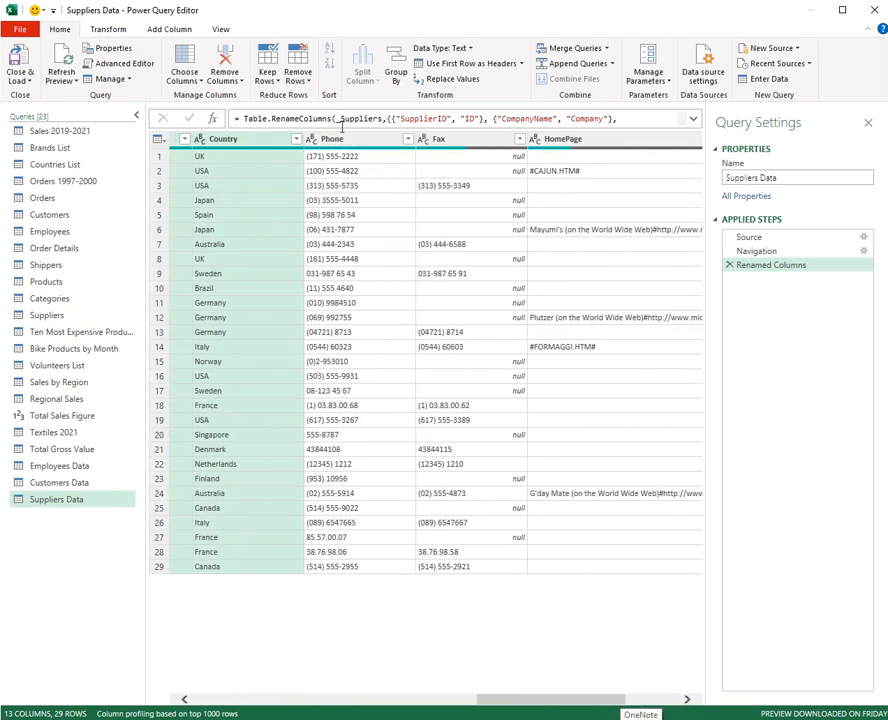
pyautogui.click(227, 57)
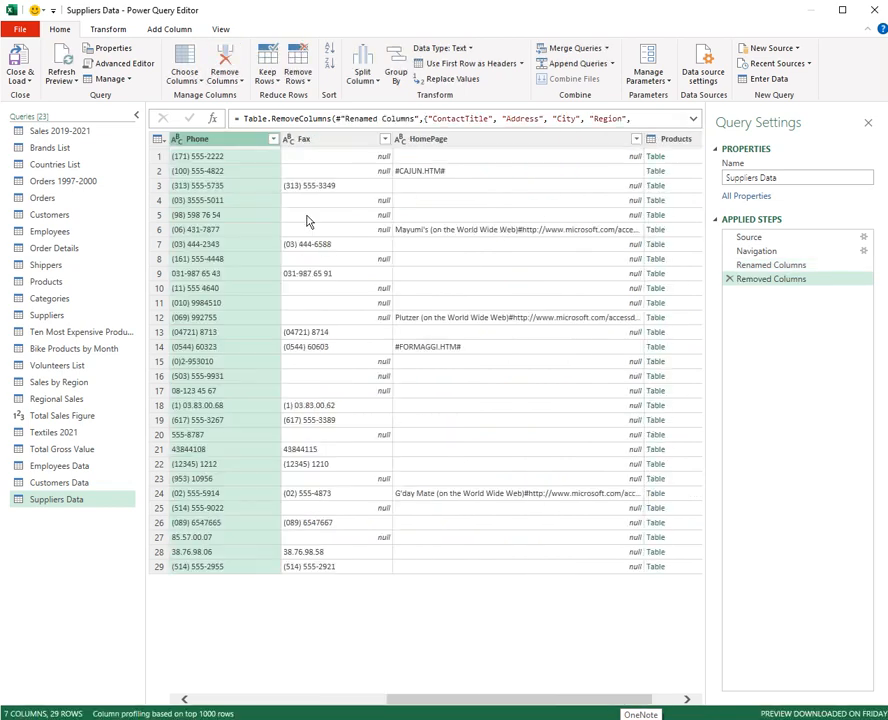
# Remove the Fax, HomePage and Products columns from the Suppliers Data query.
pyautogui.click(376, 142)
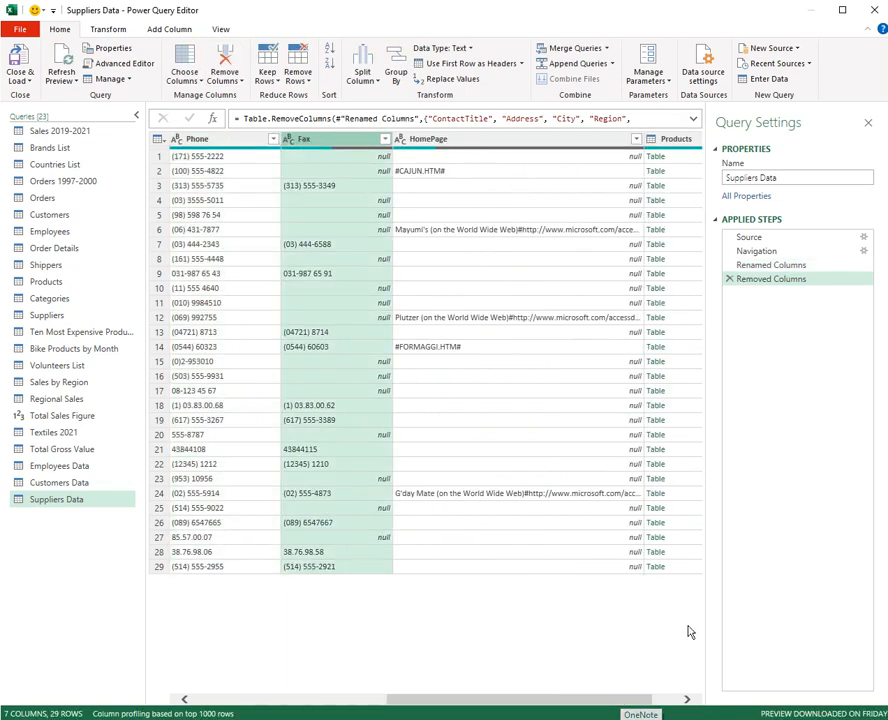
pyautogui.click(686, 700)
pyautogui.keyDown('shift'); pyautogui.click(648, 143); pyautogui.keyUp('shift')
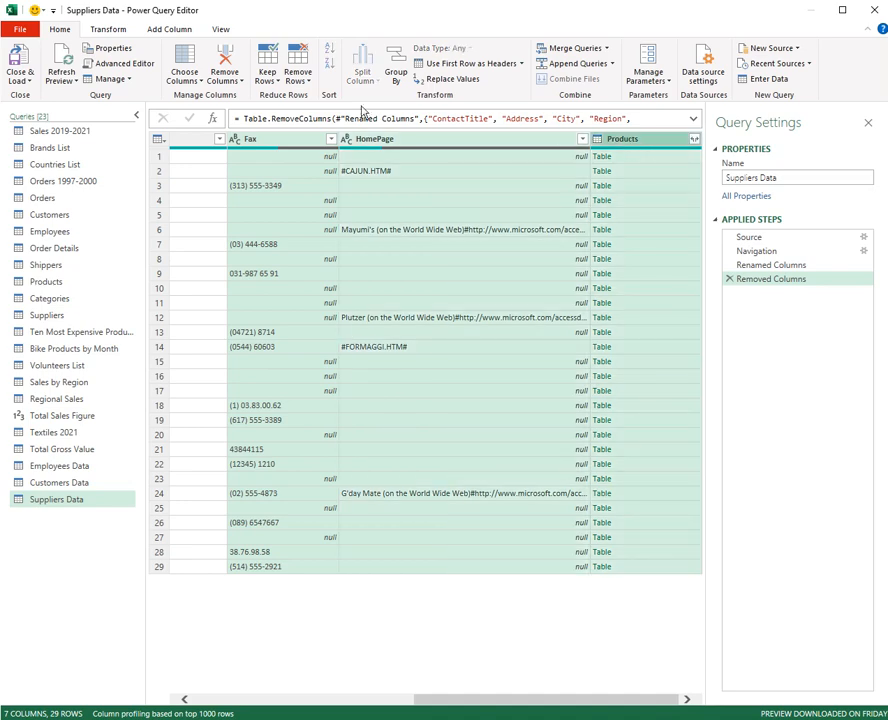
pyautogui.click(229, 61)
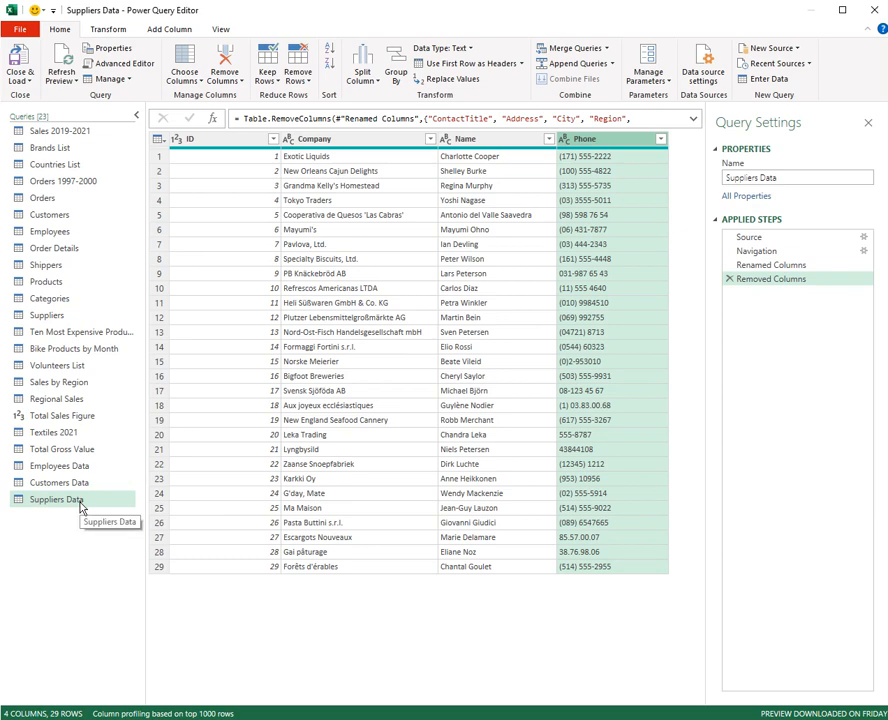
# Duplicate the Employees query.
pyautogui.click(60, 233)
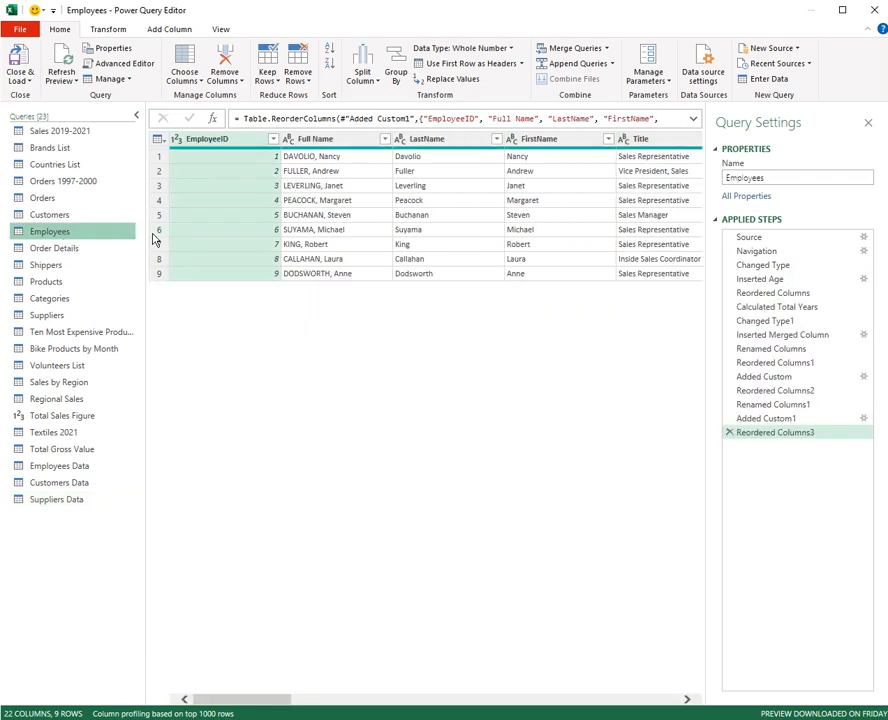
pyautogui.hotkey('ctrl', 'c')
pyautogui.hotkey('ctrl', 'v')
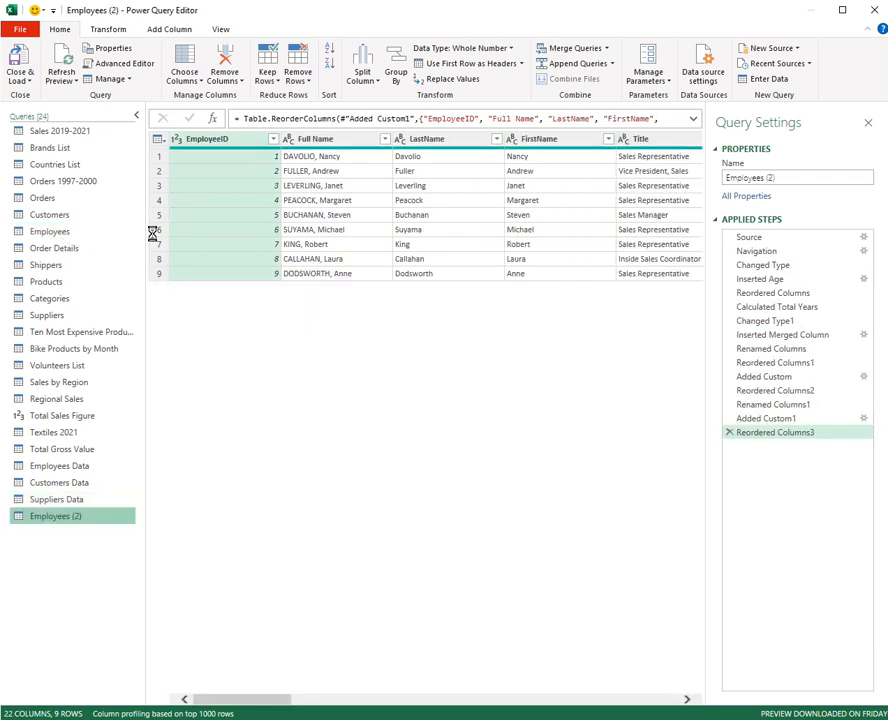
# Try to rename the duplicated Employees query as Employees Data.
pyautogui.doubleClick(80, 516)
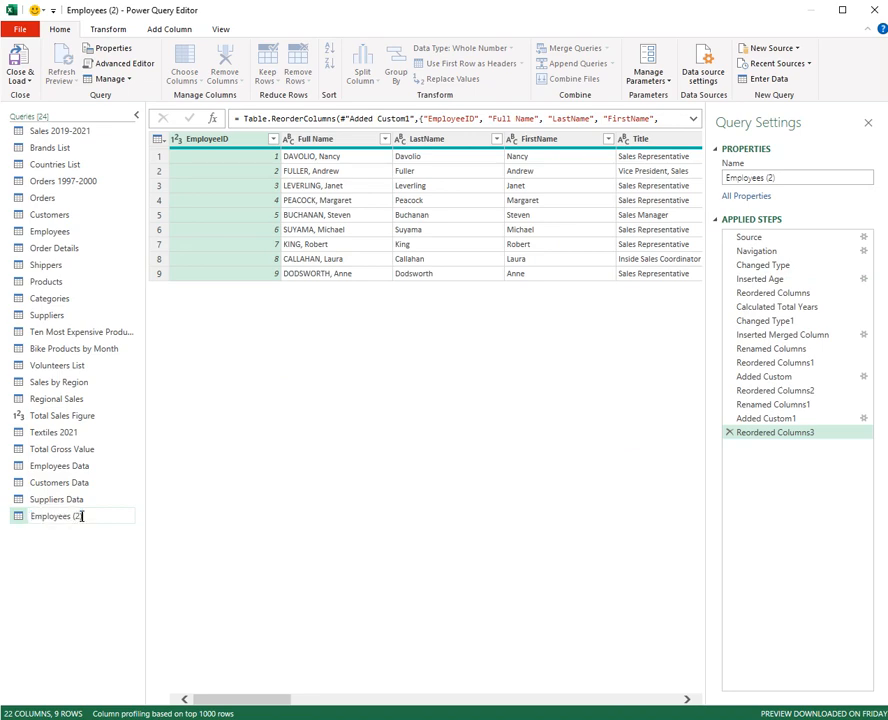
pyautogui.write('Employees Data')
pyautogui.press('Return')
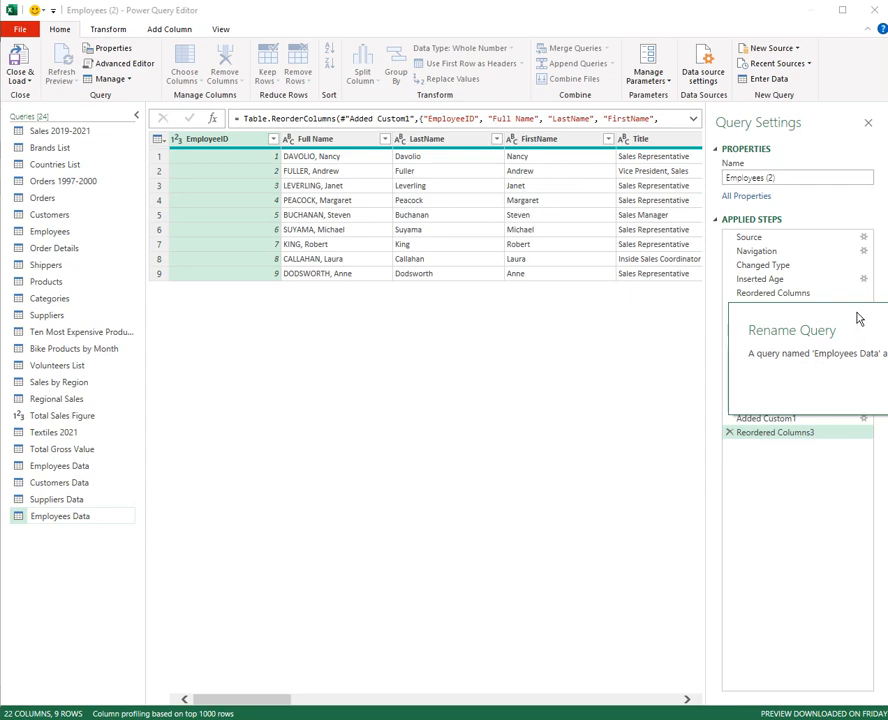
pyautogui.moveTo(858, 321); pyautogui.dragTo(513, 344)
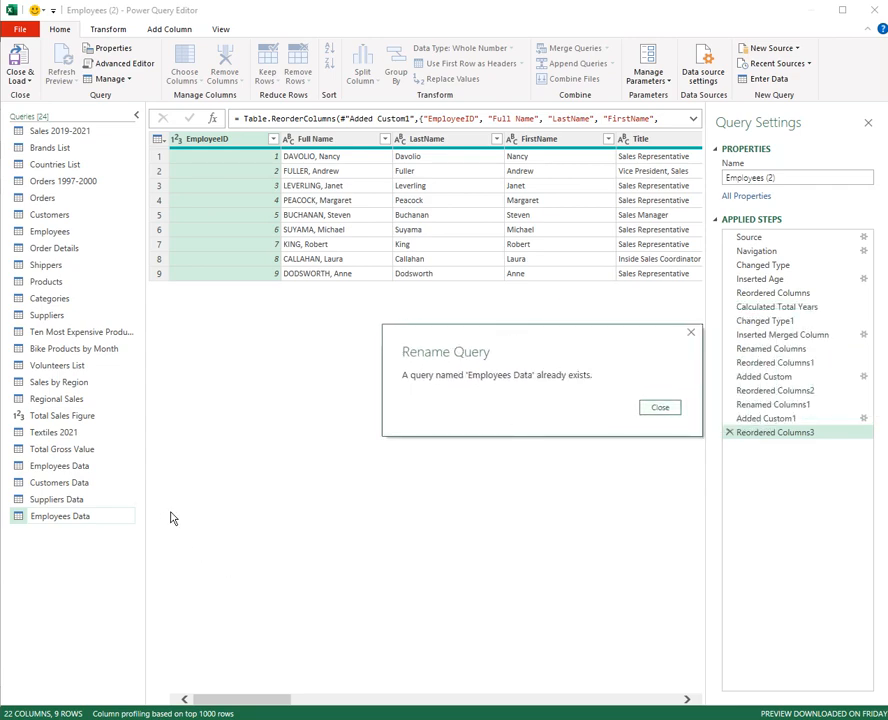
pyautogui.click(660, 408)
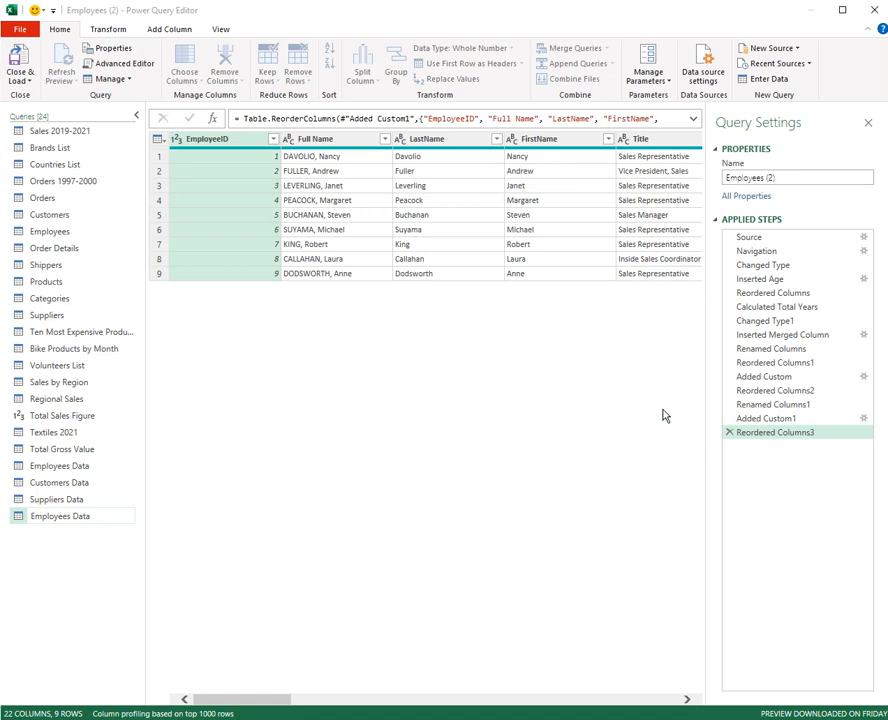
pyautogui.press('Escape')
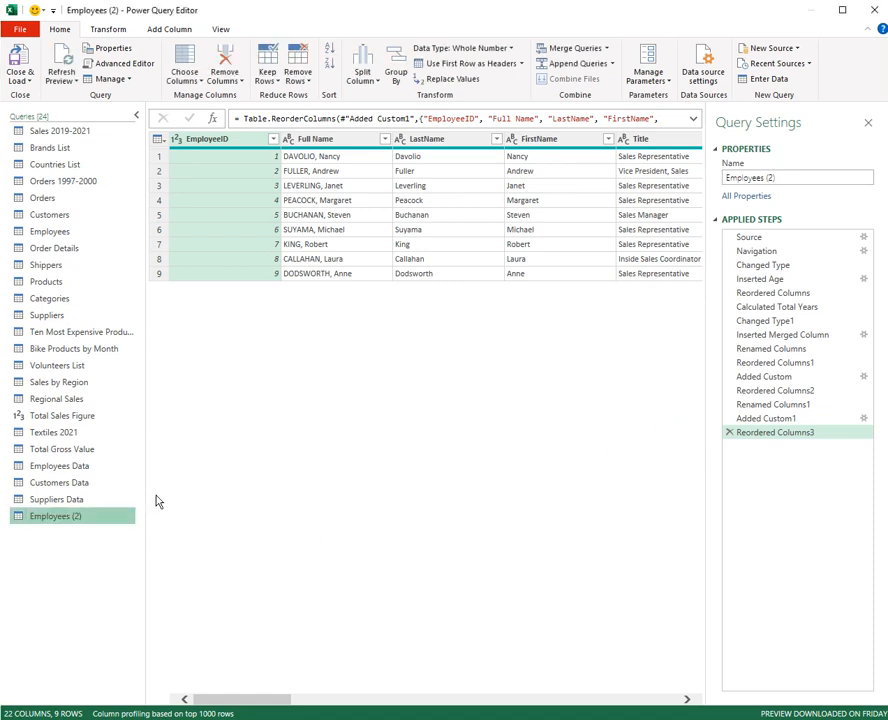
# Rename the existing Employees Data query as Employees Data v1.
pyautogui.click(84, 468)
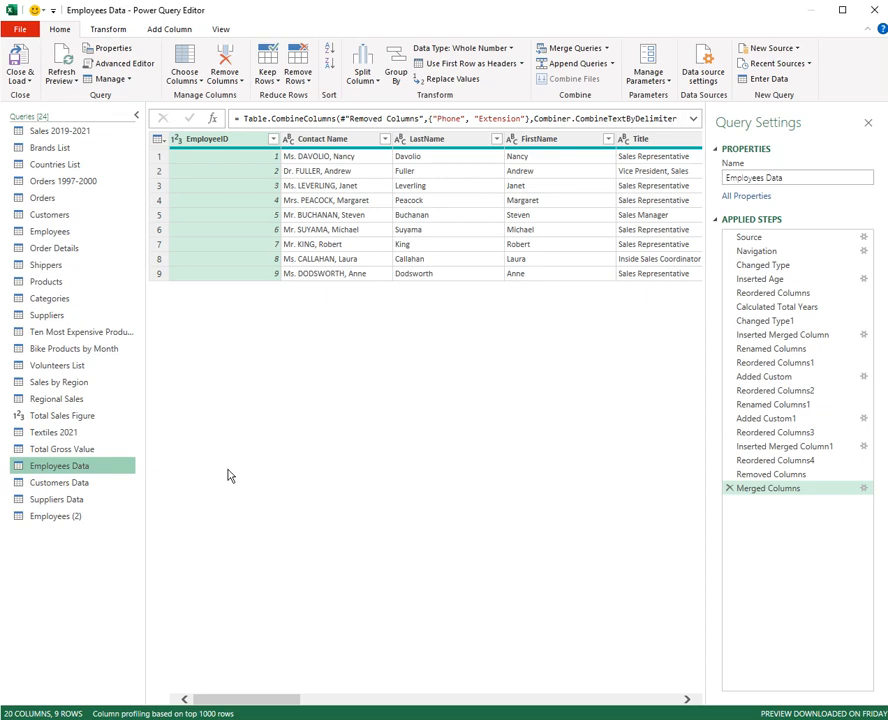
pyautogui.rightClick(88, 468)
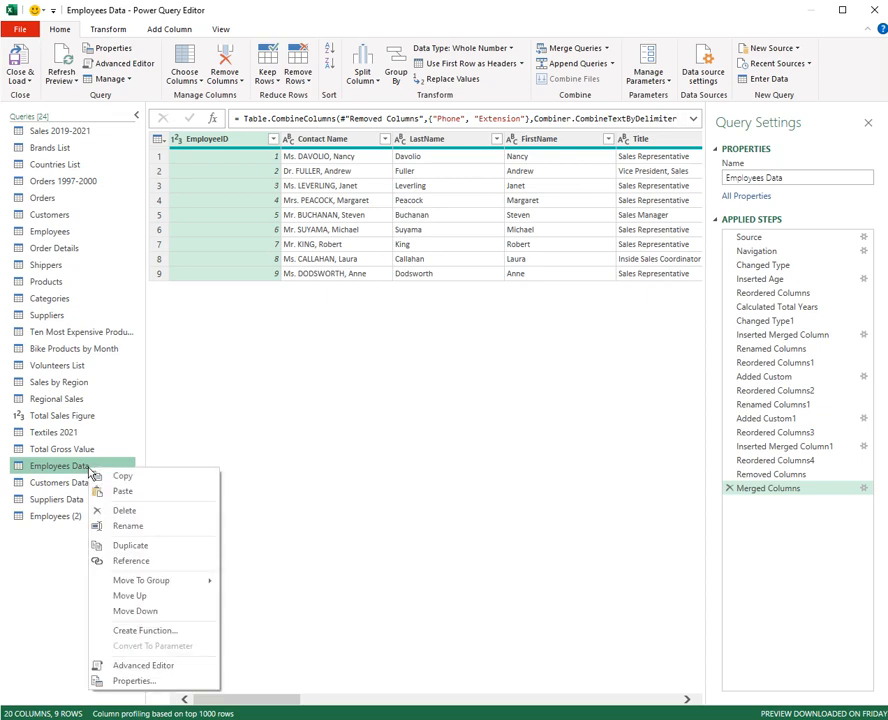
pyautogui.click(130, 531)
pyautogui.press('End')
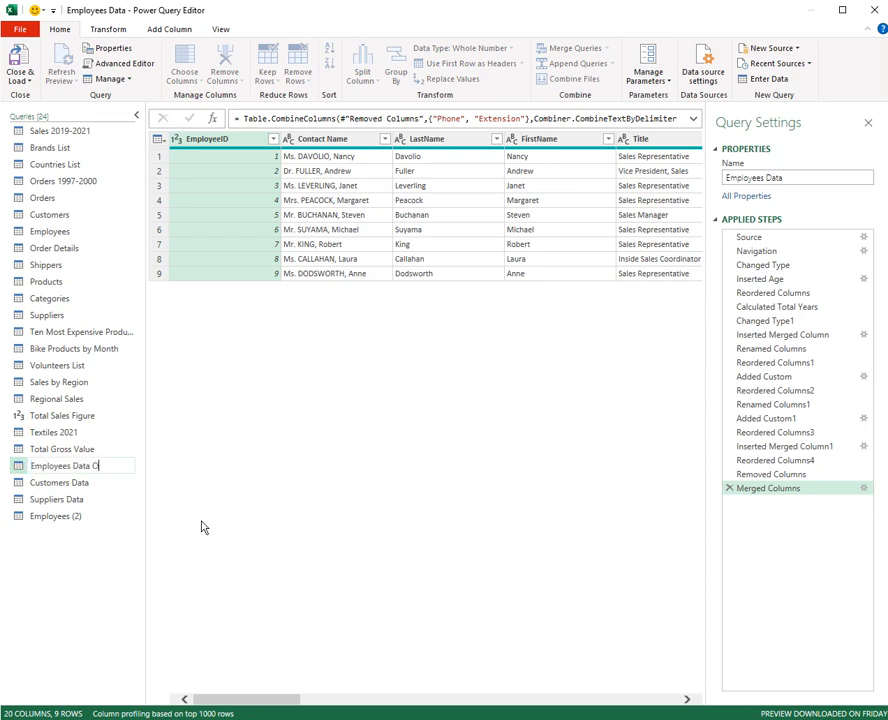
pyautogui.write('v1')
pyautogui.press('Return')
# Rename the Employees (2) query as Employees Data.
pyautogui.click(99, 518)
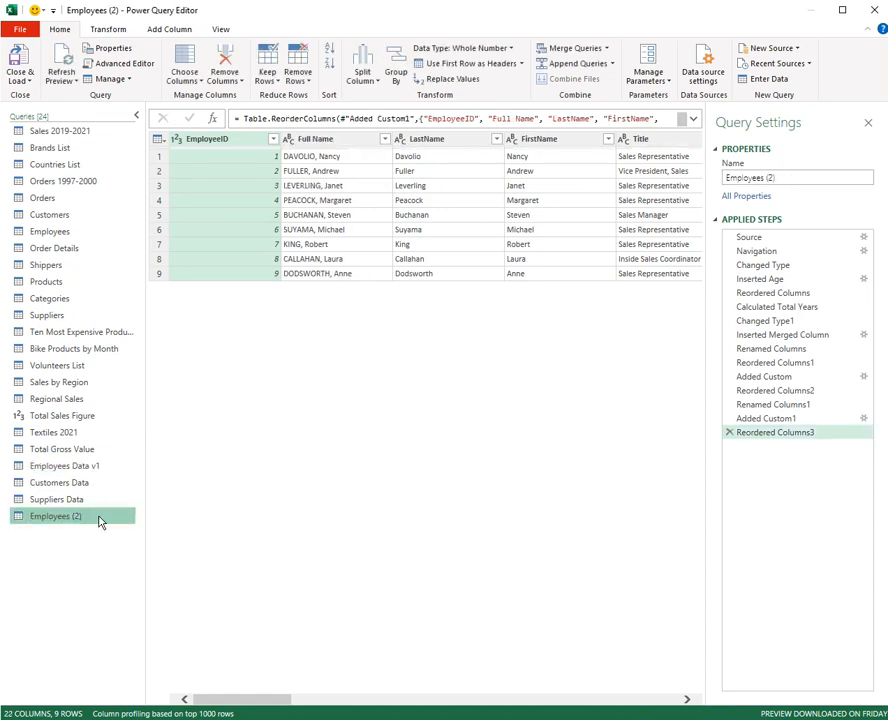
pyautogui.doubleClick(99, 521)
pyautogui.press('BackSpace')
pyautogui.press('BackSpace')
pyautogui.press('BackSpace')
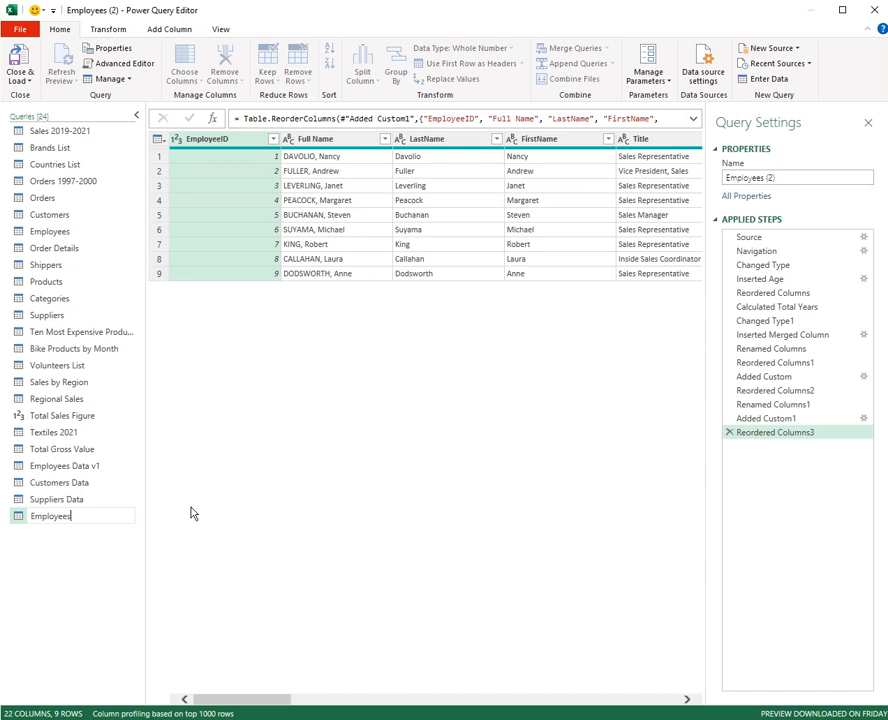
pyautogui.write('Data')
pyautogui.press('Return')
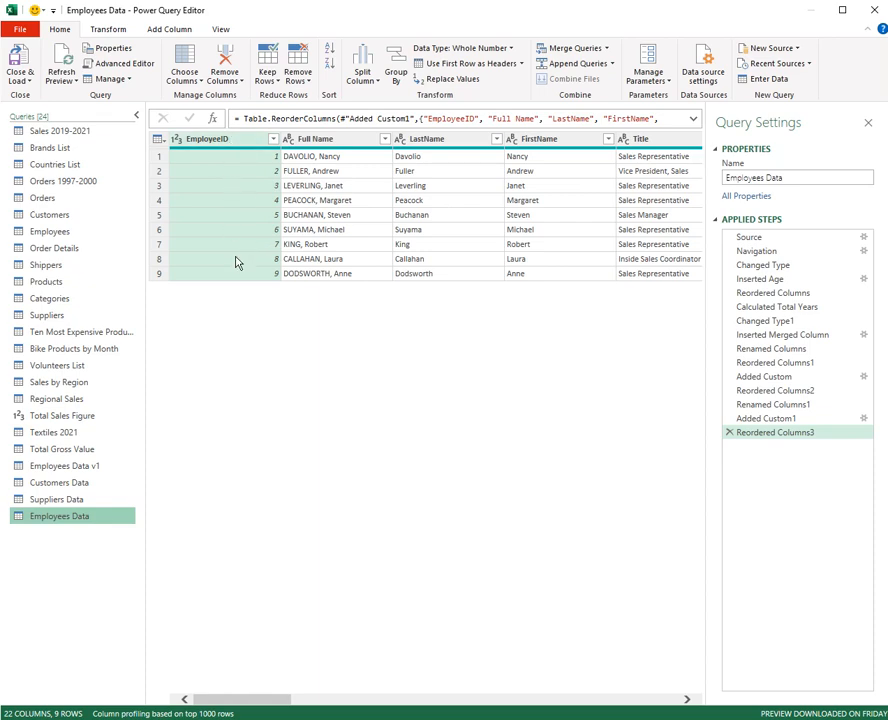
# Rename the EmployeeID column of the Employees Data query to ID.
pyautogui.click(212, 142)
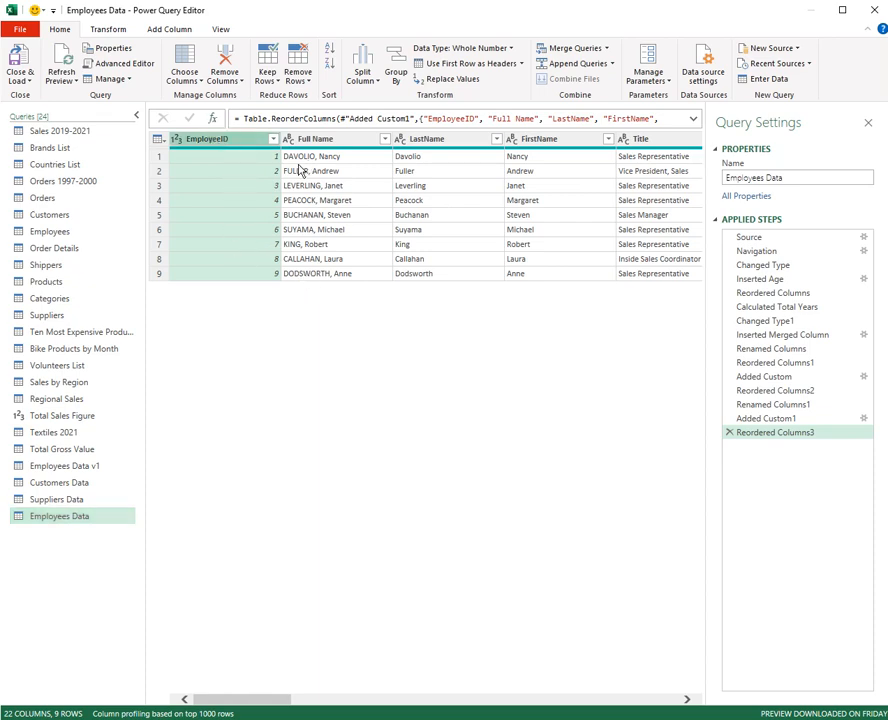
pyautogui.press('F2')
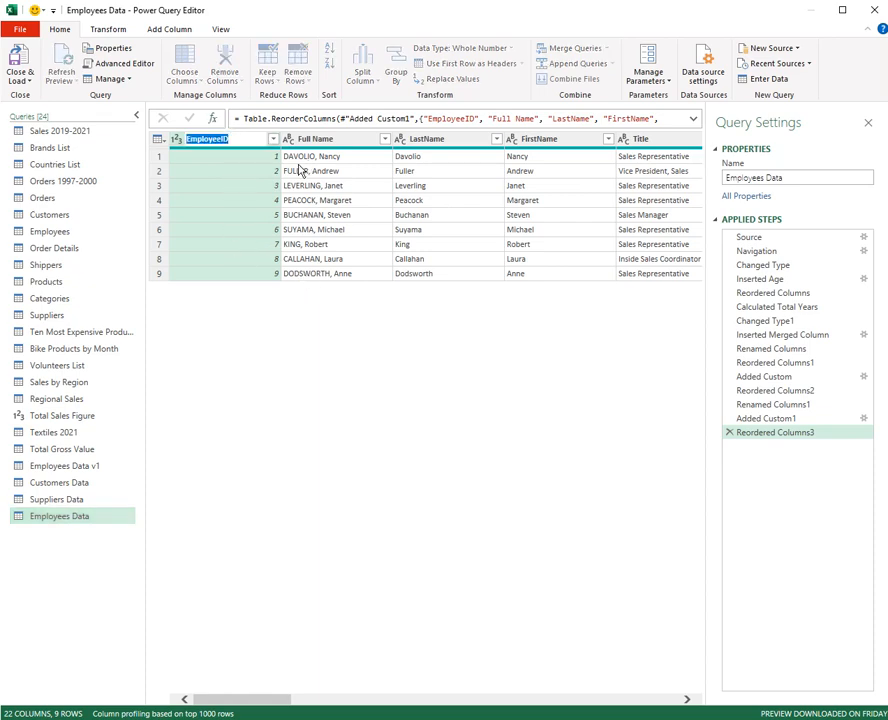
pyautogui.write('ID')
pyautogui.press('Return')
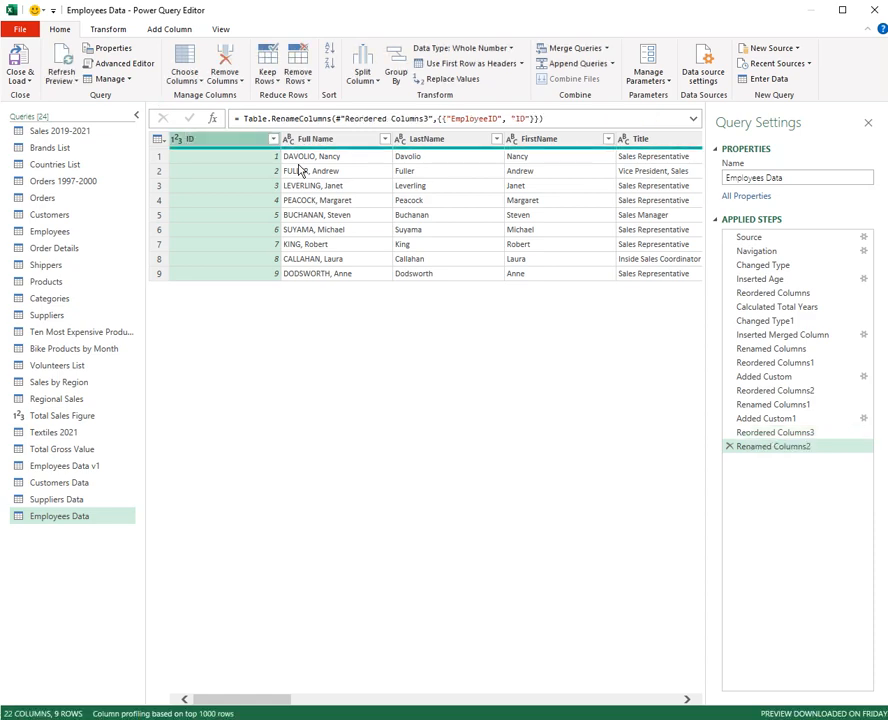
# Rename the Company Name column of the Employees Data query to Company and move it directly after the ID column.
pyautogui.click(688, 699)
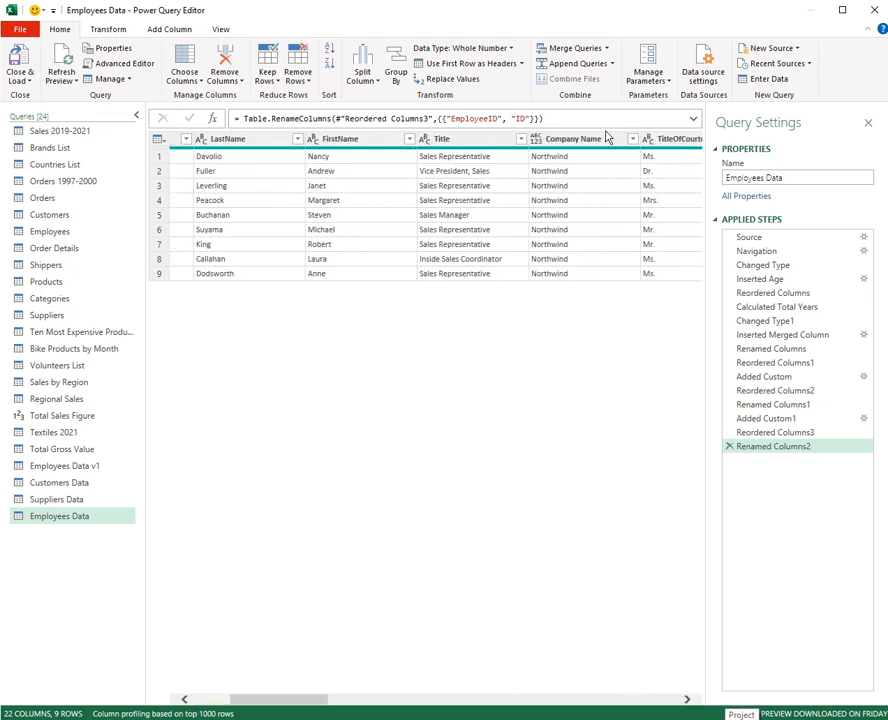
pyautogui.doubleClick(618, 146)
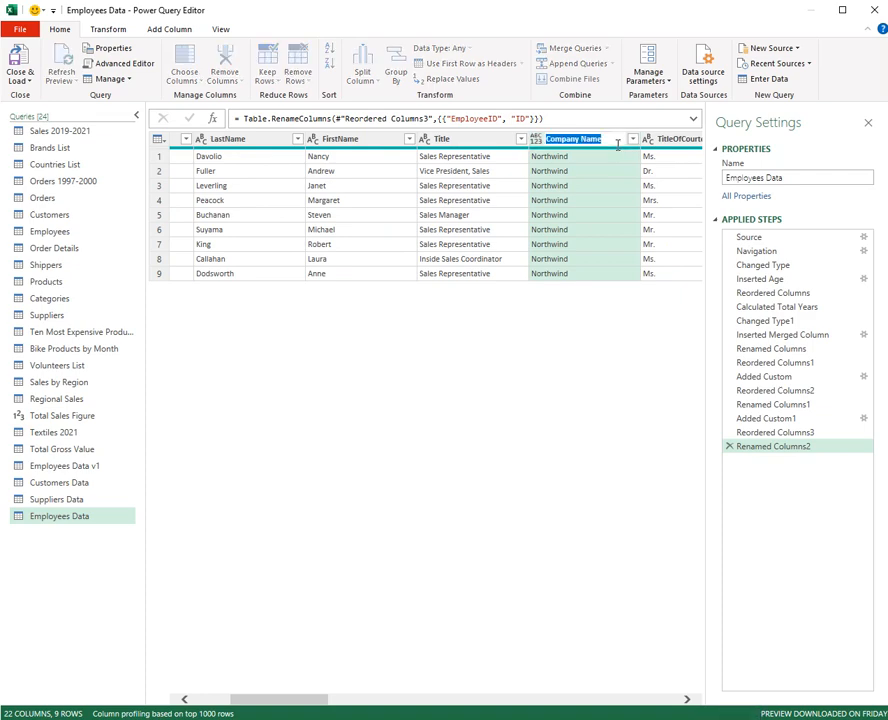
pyautogui.click(618, 145)
pyautogui.press('Return')
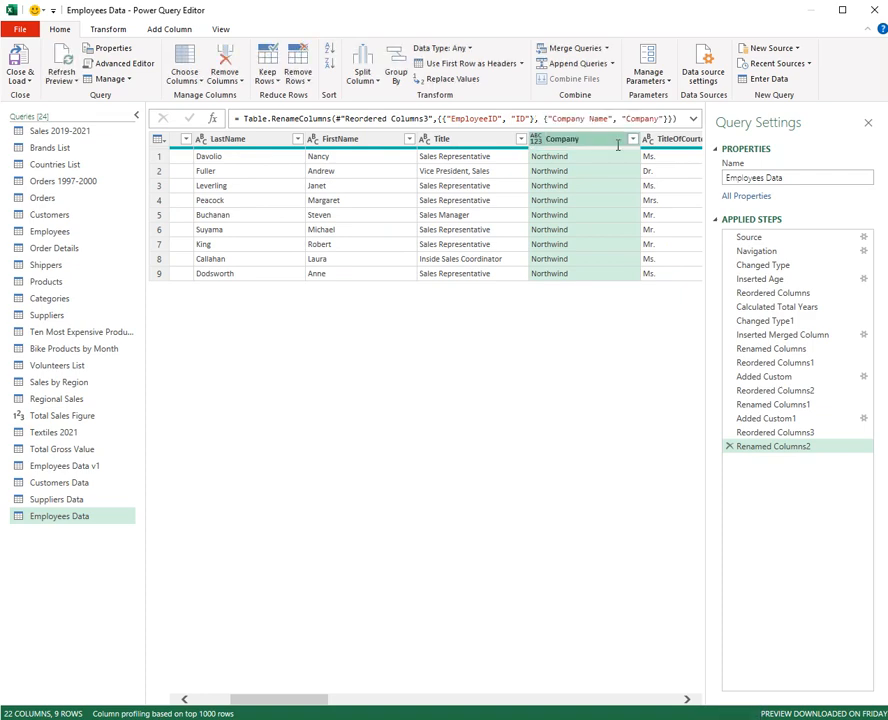
pyautogui.moveTo(618, 146); pyautogui.dragTo(392, 148)
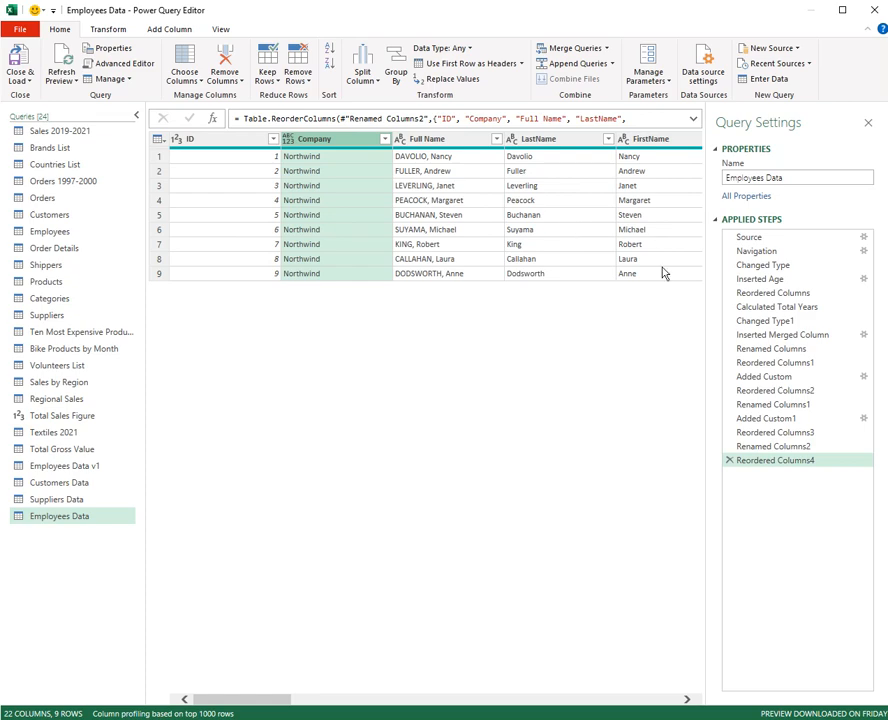
# Remove the Full Name column from the Employees Data query and move the FirstName column in front of LastName.
pyautogui.click(449, 144)
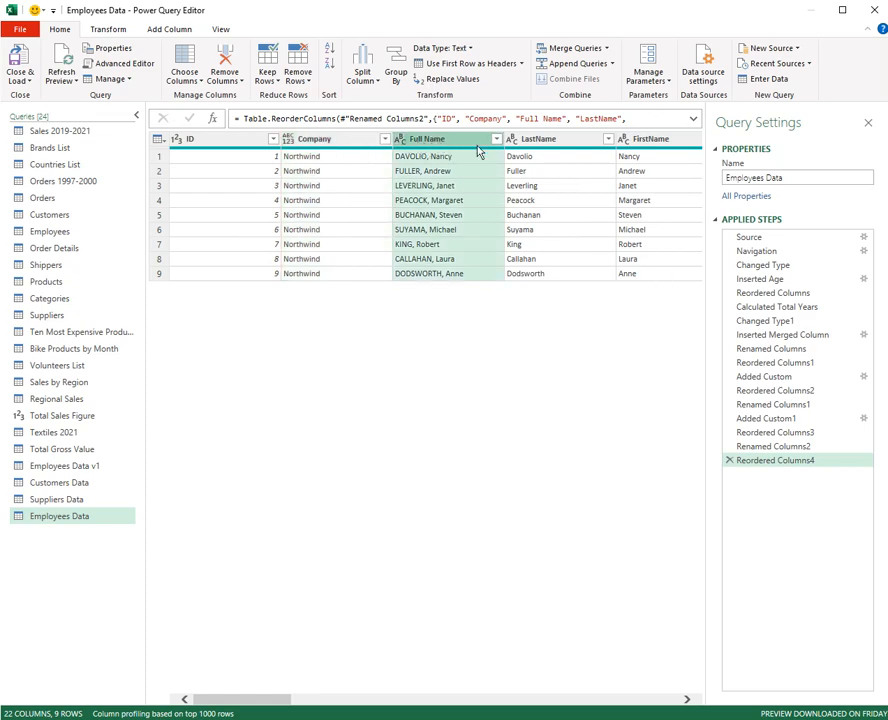
pyautogui.press('Delete')
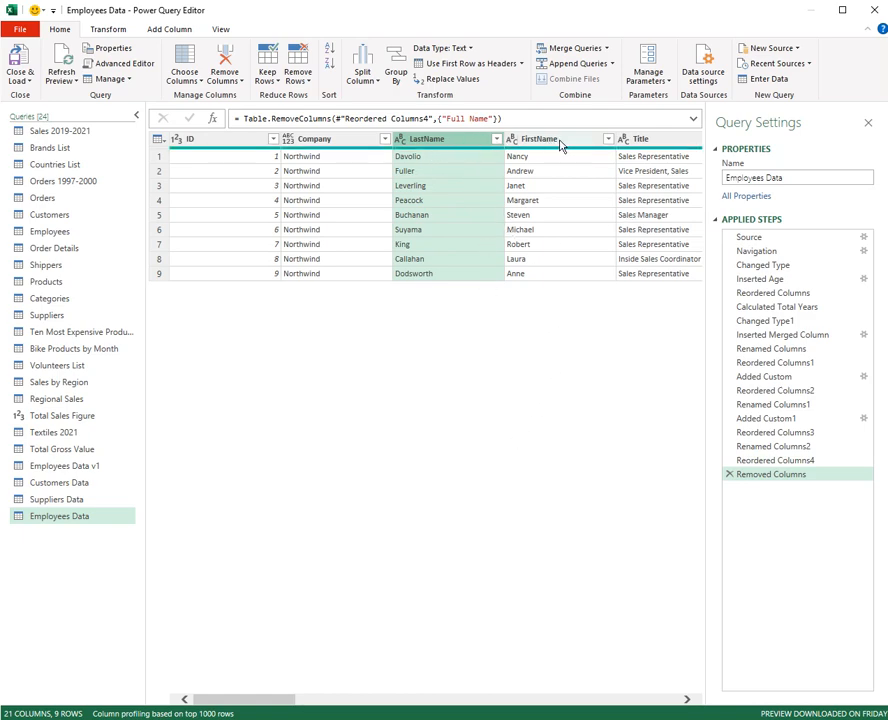
pyautogui.moveTo(562, 143); pyautogui.dragTo(448, 145)
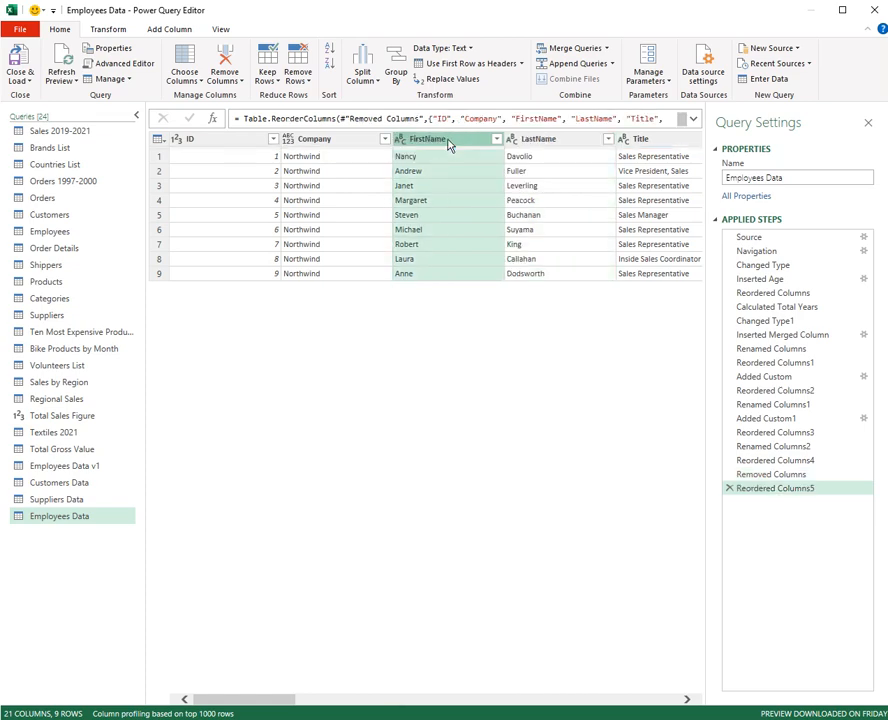
# Merge the FirstName and LastName columns of the Employees Data query with a space separator into a column called Name.
pyautogui.keyDown('ctrl'); pyautogui.click(555, 143); pyautogui.keyUp('ctrl')
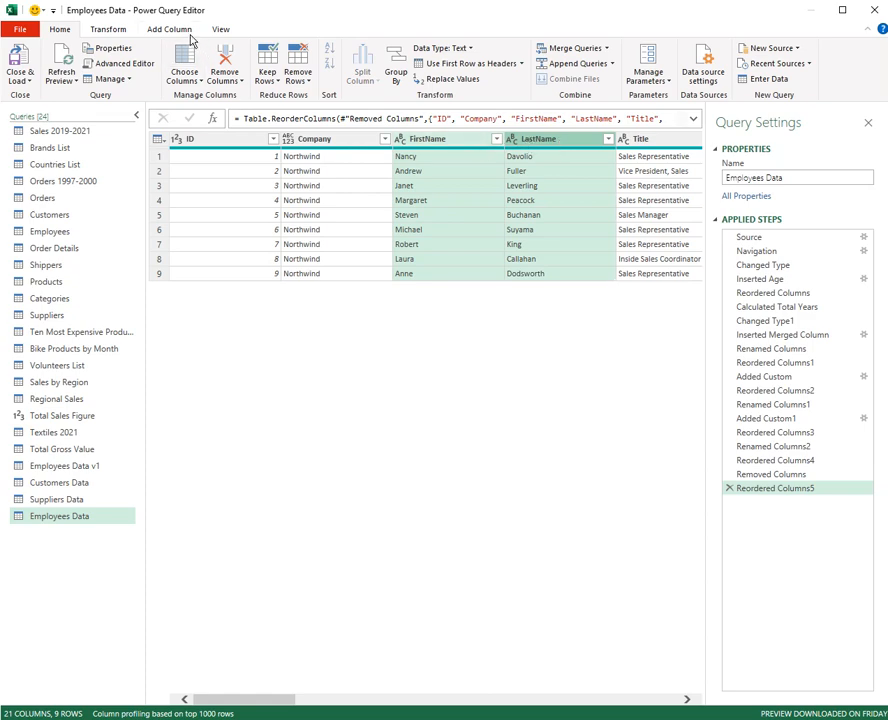
pyautogui.click(108, 31)
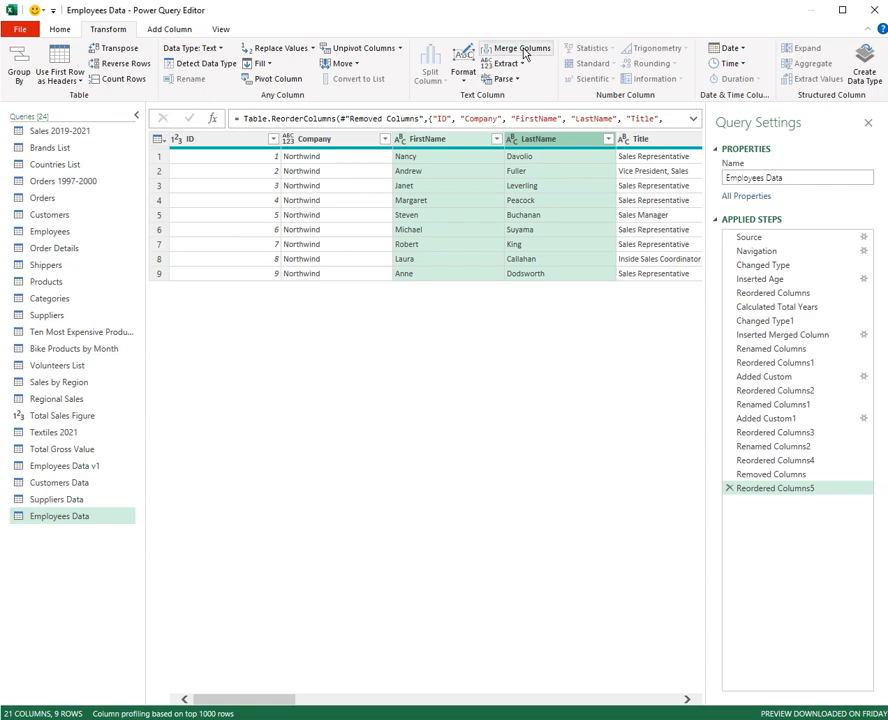
pyautogui.click(524, 53)
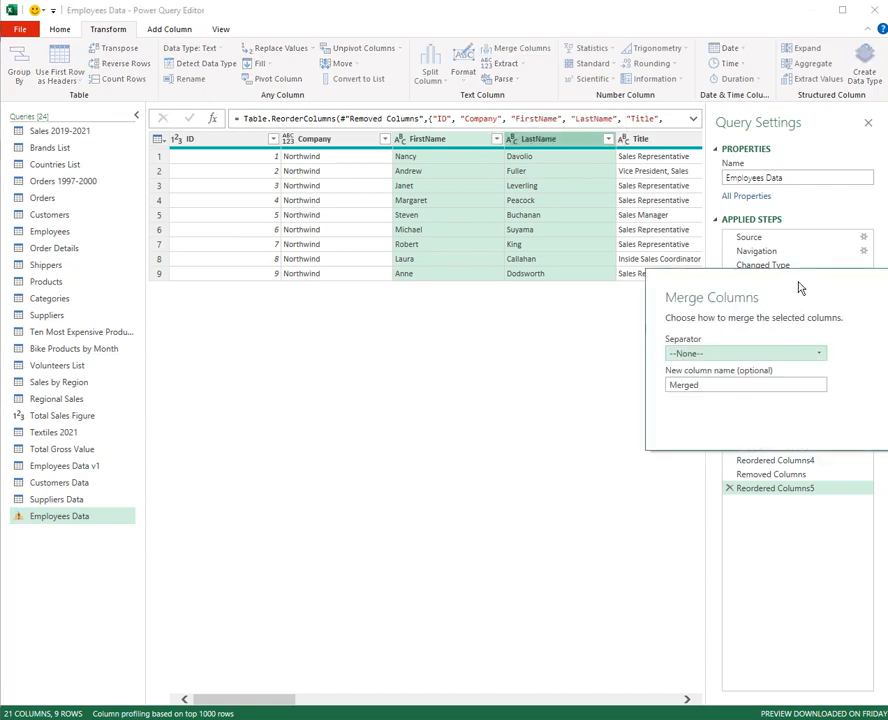
pyautogui.click(398, 414)
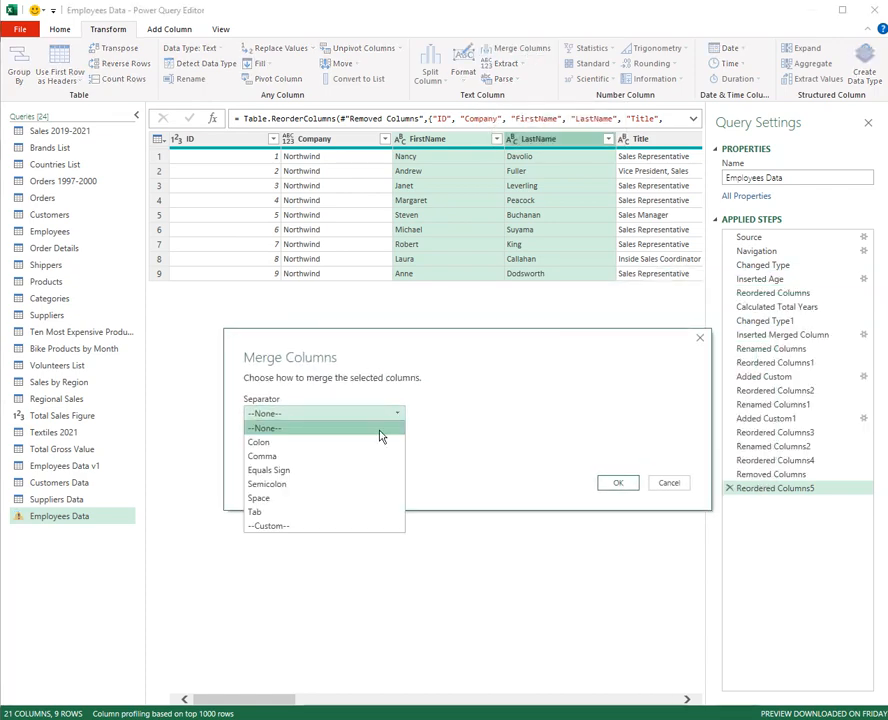
pyautogui.click(318, 497)
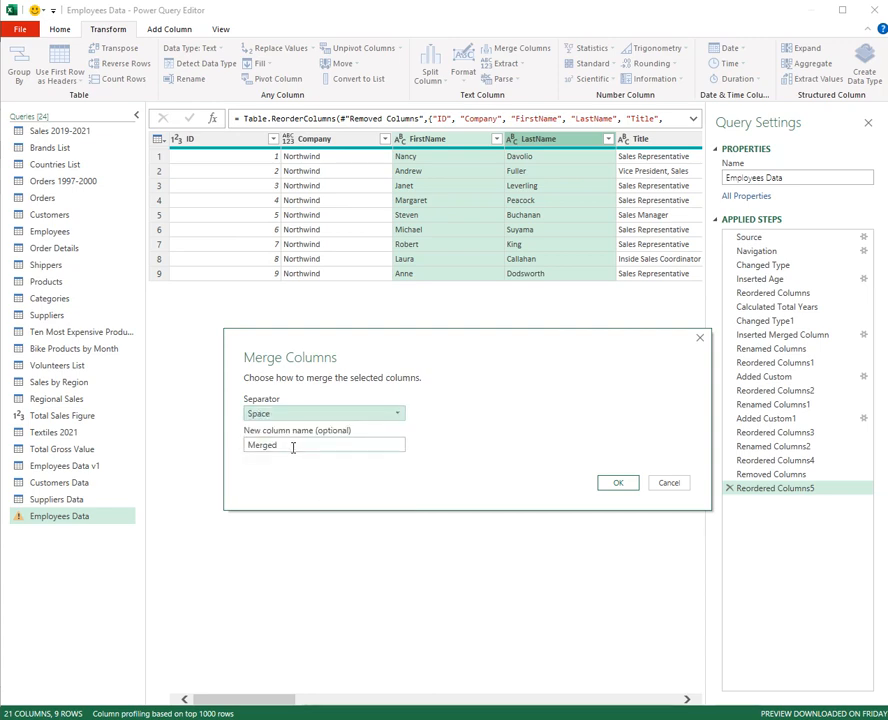
pyautogui.moveTo(293, 447); pyautogui.dragTo(208, 456)
pyautogui.write('Name')
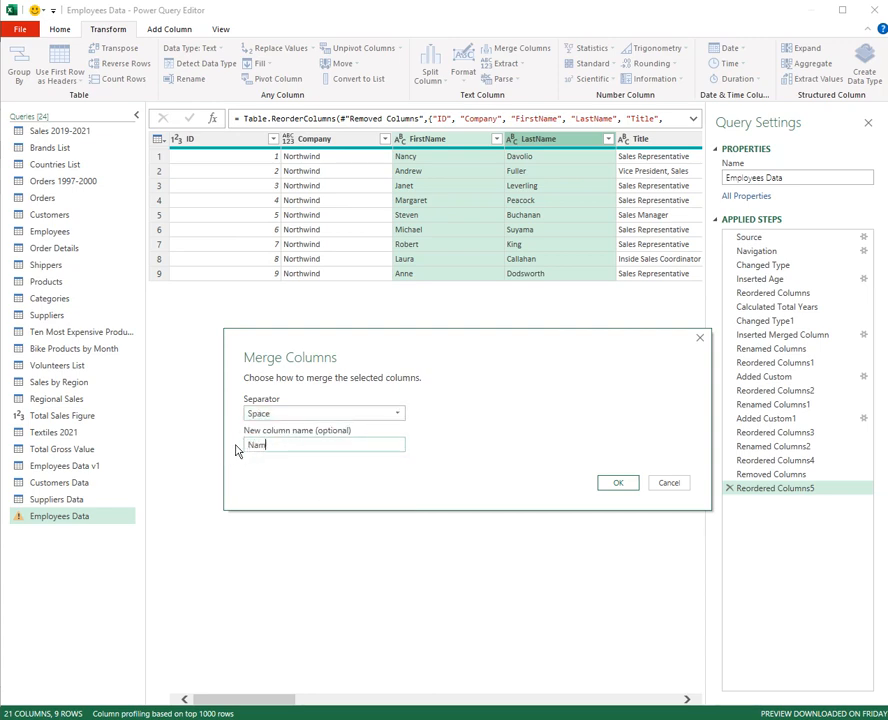
pyautogui.click(619, 484)
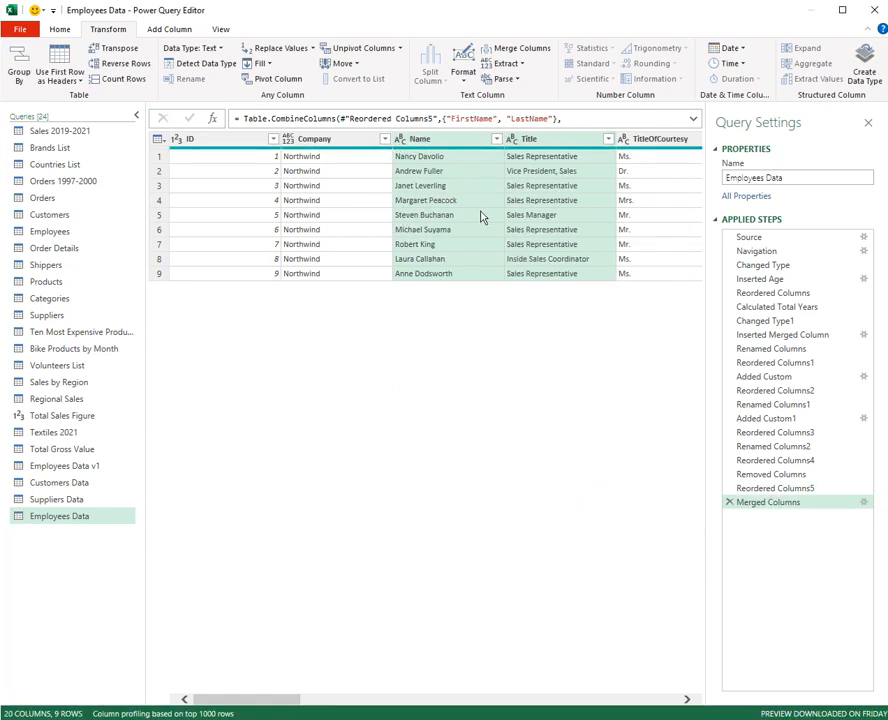
# Remove the columns from Title through Country from the Employees Data query.
pyautogui.click(575, 141)
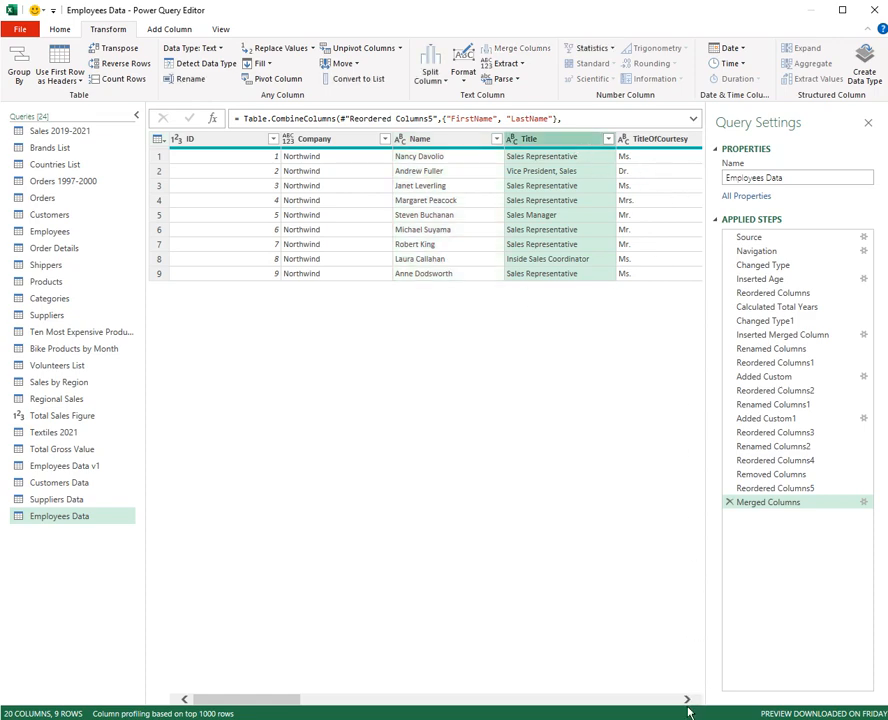
pyautogui.moveTo(688, 706); pyautogui.dragTo(690, 706)
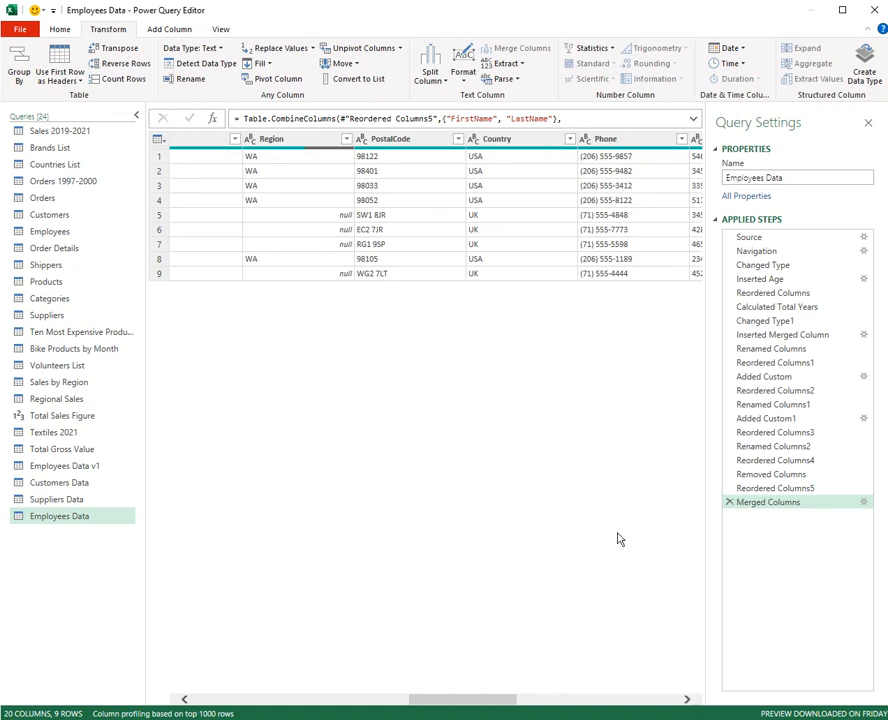
pyautogui.keyDown('shift'); pyautogui.click(528, 139); pyautogui.keyUp('shift')
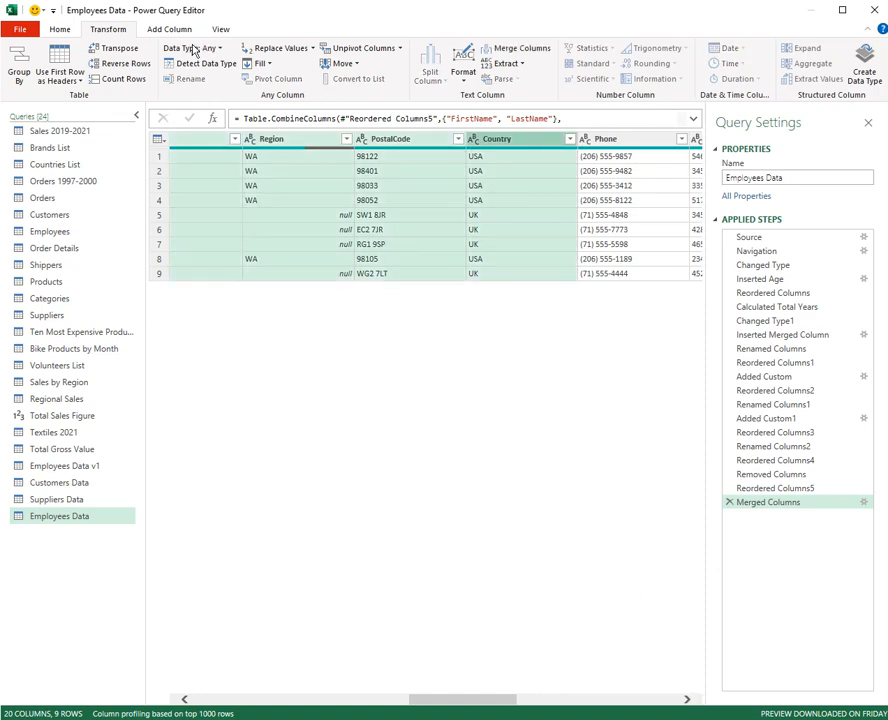
pyautogui.click(49, 25)
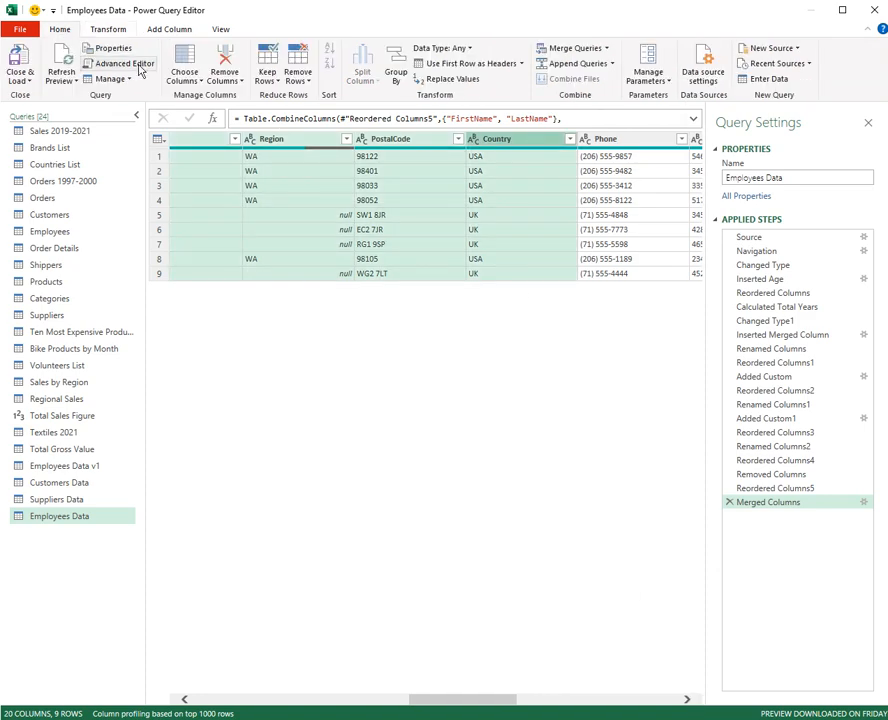
pyautogui.click(226, 58)
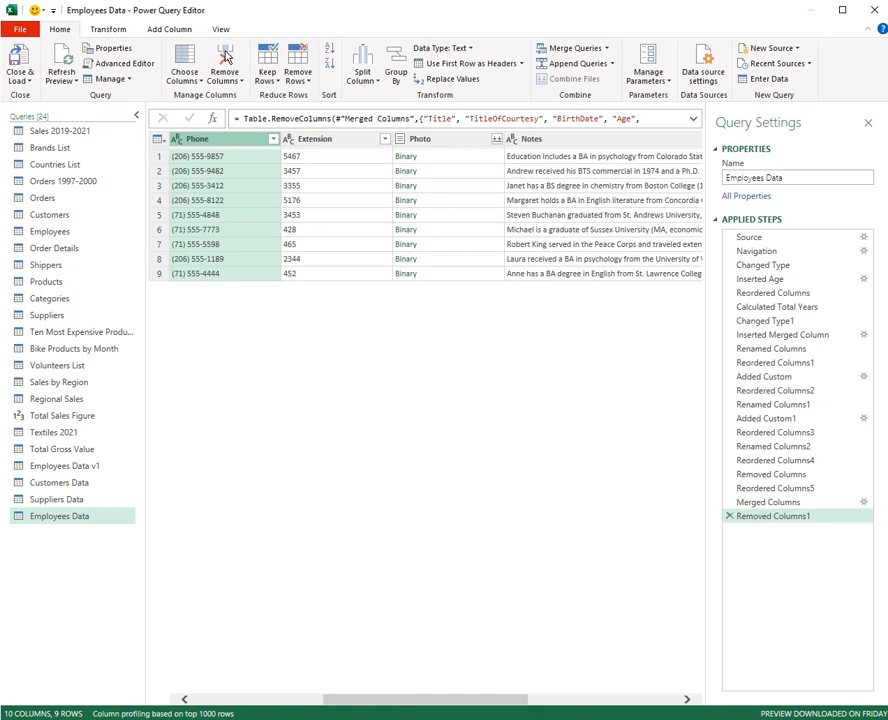
# Remove the columns from Extension through Company Name.1 from the Employees Data query.
pyautogui.click(340, 139)
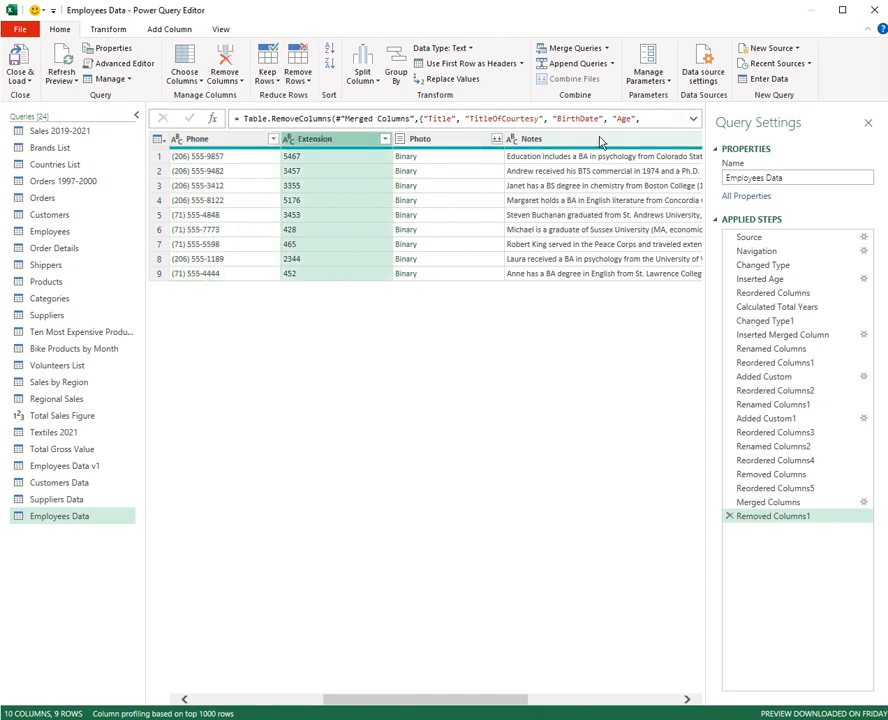
pyautogui.click(687, 701)
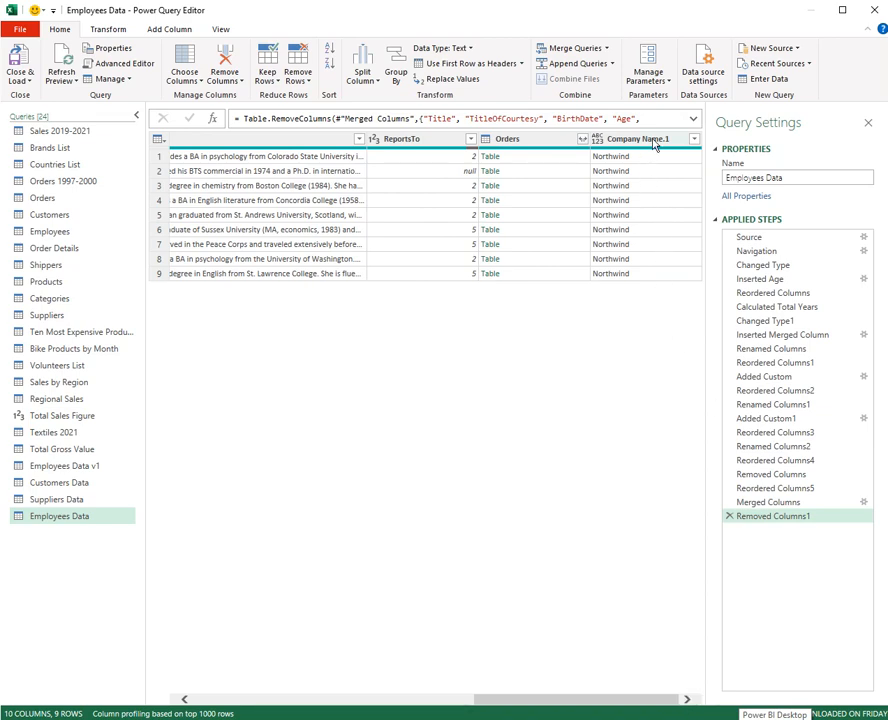
pyautogui.click(226, 57)
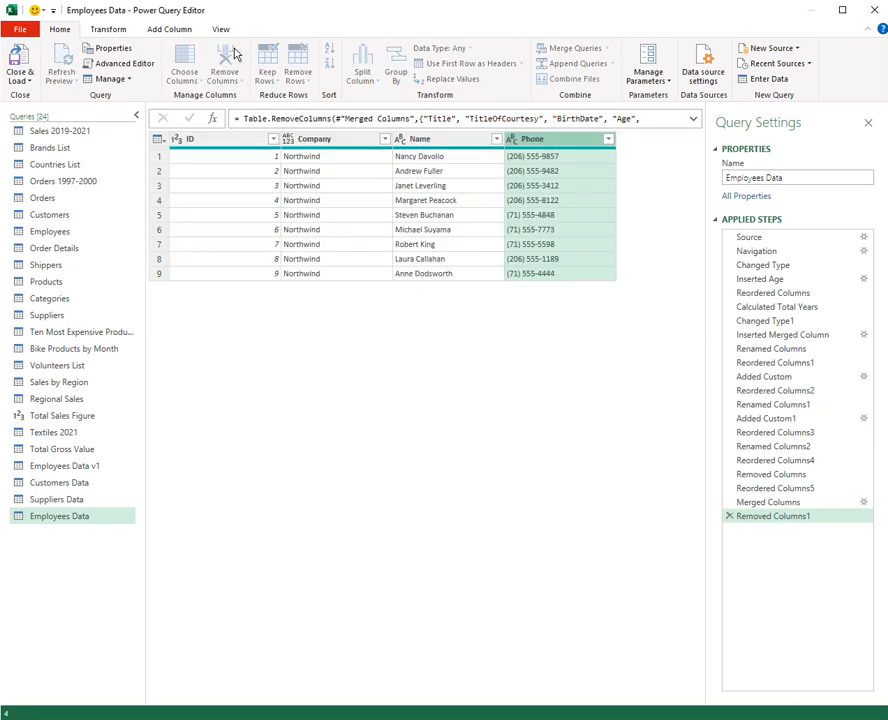
# Compare the column layouts of the Customers Data, Suppliers Data and Employees Data queries.
pyautogui.click(82, 488)
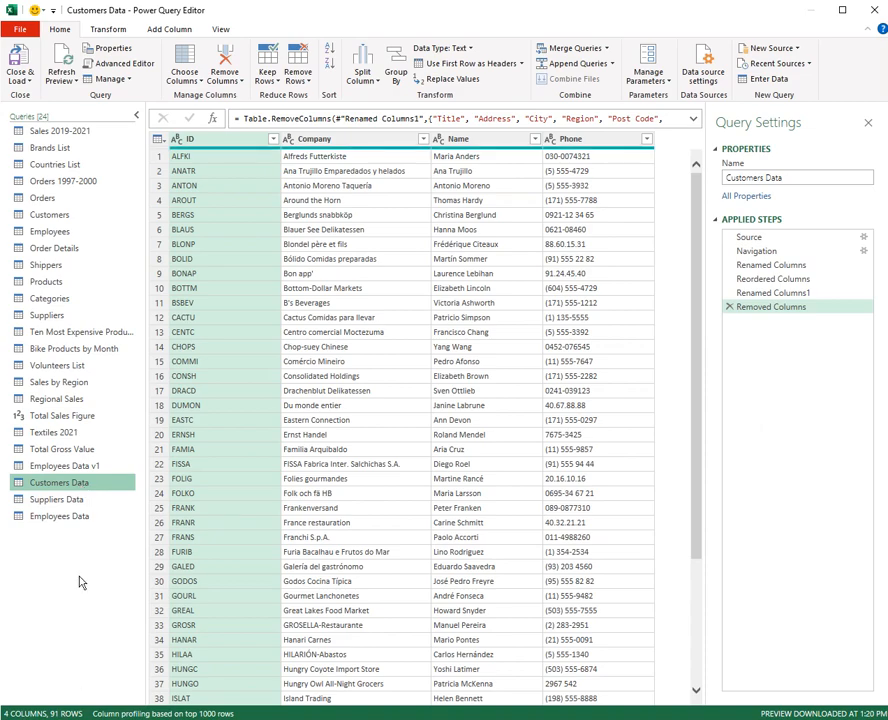
pyautogui.click(76, 500)
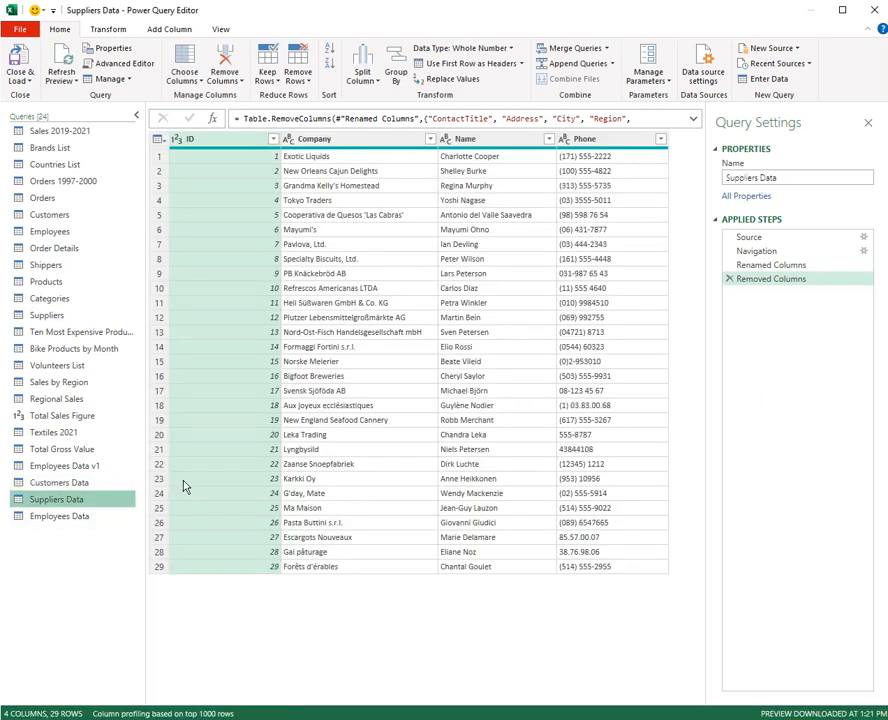
pyautogui.click(92, 516)
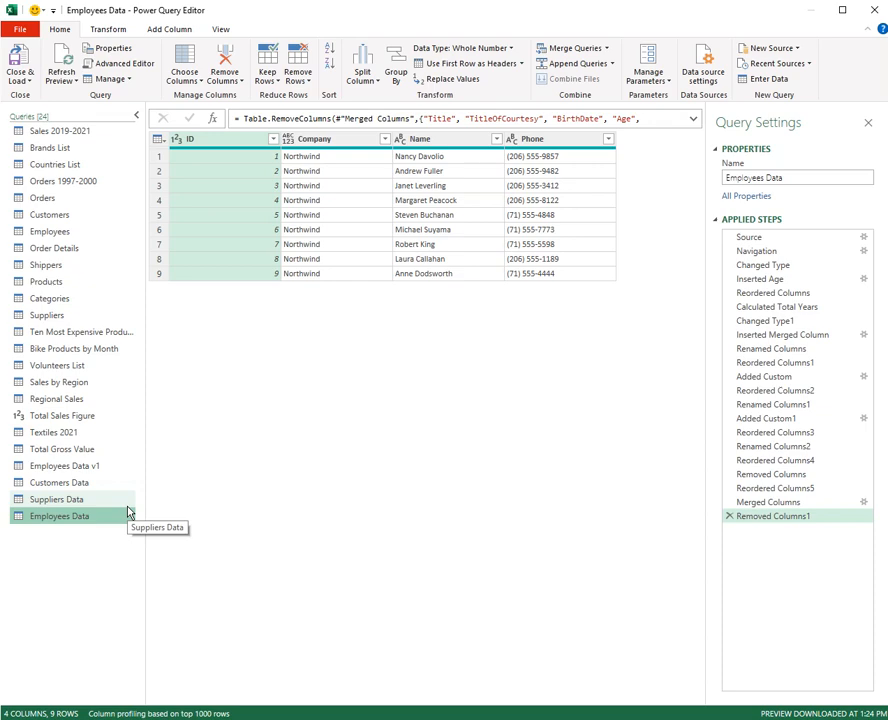
pyautogui.click(68, 502)
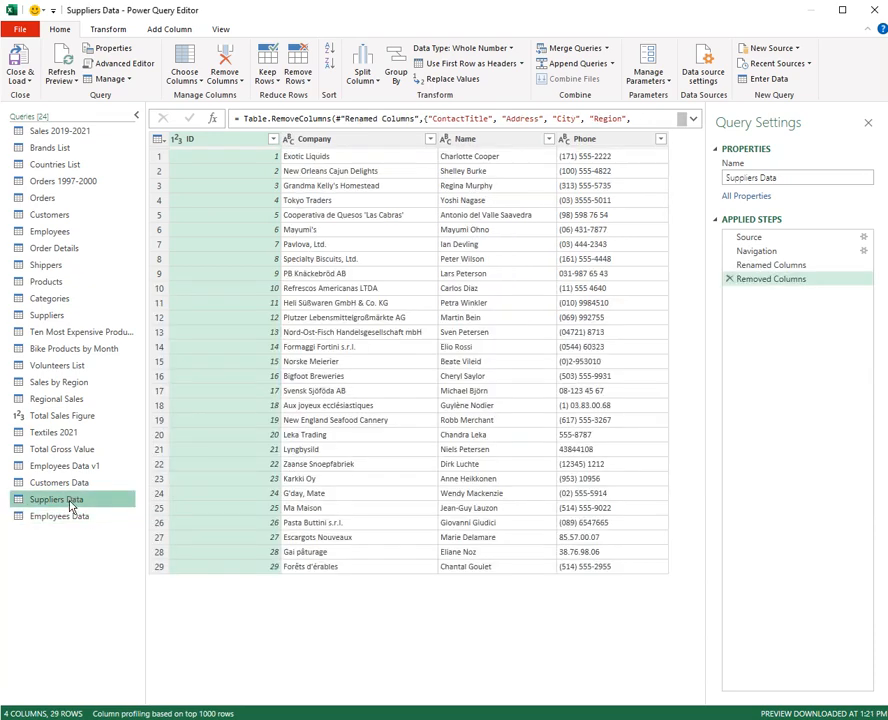
pyautogui.click(77, 487)
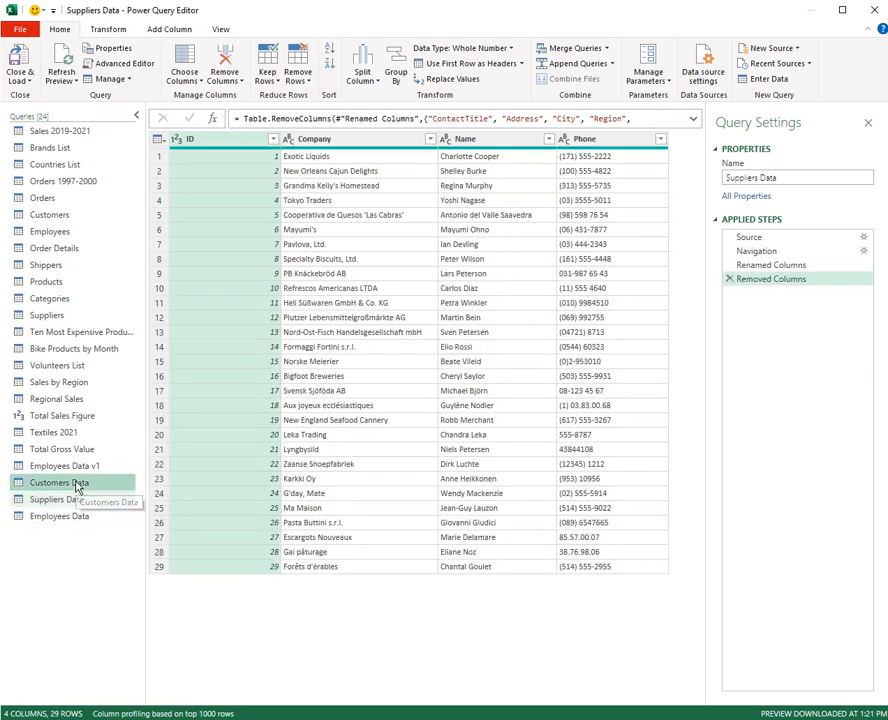
pyautogui.click(73, 501)
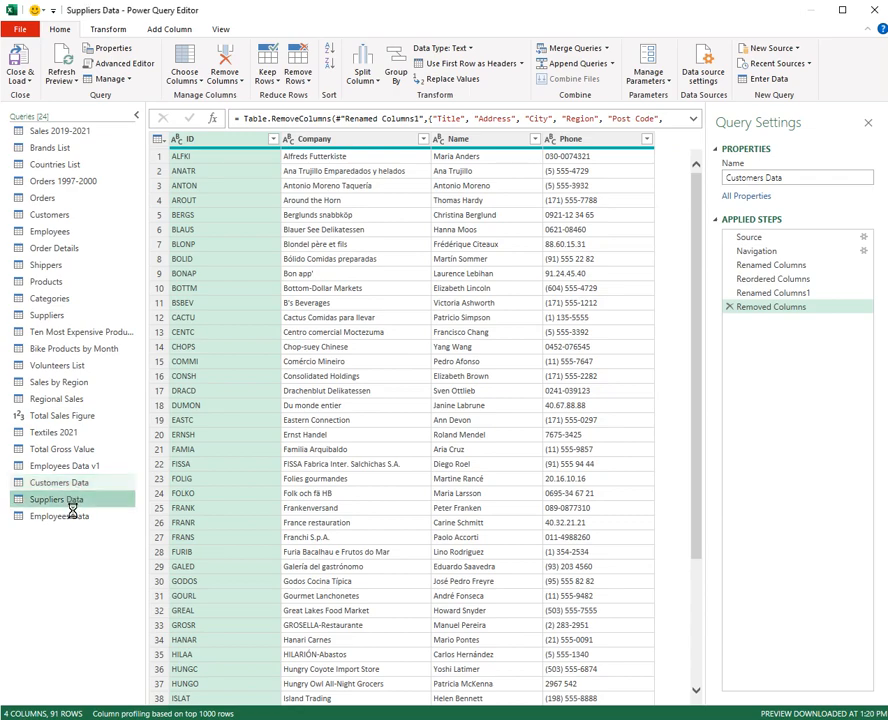
pyautogui.click(76, 517)
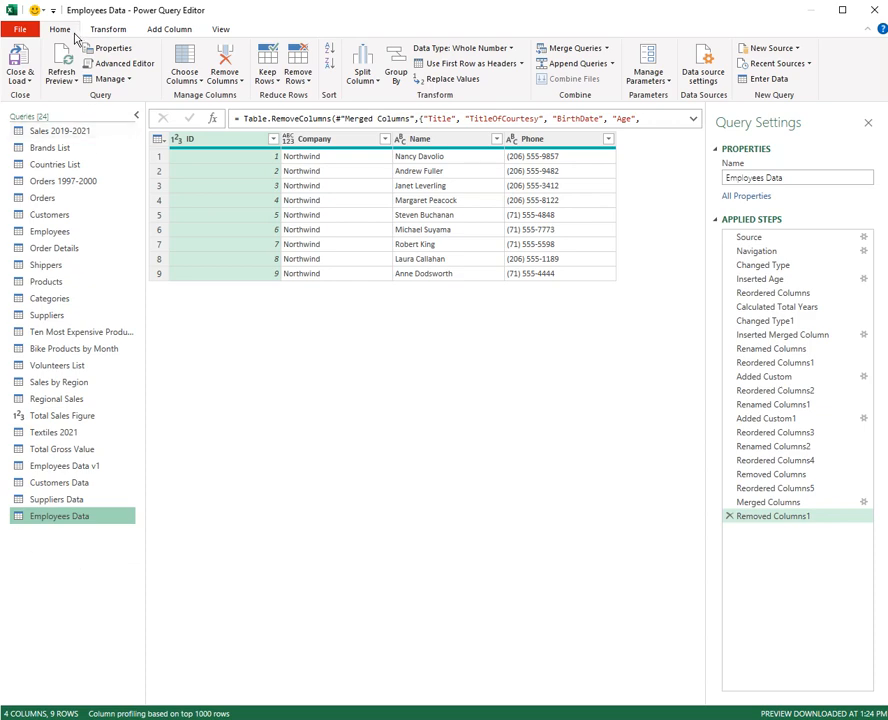
# Try appending the Customers Data and Suppliers Data tables directly to the Employees Data query, and delete the resulting append step.
pyautogui.click(576, 66)
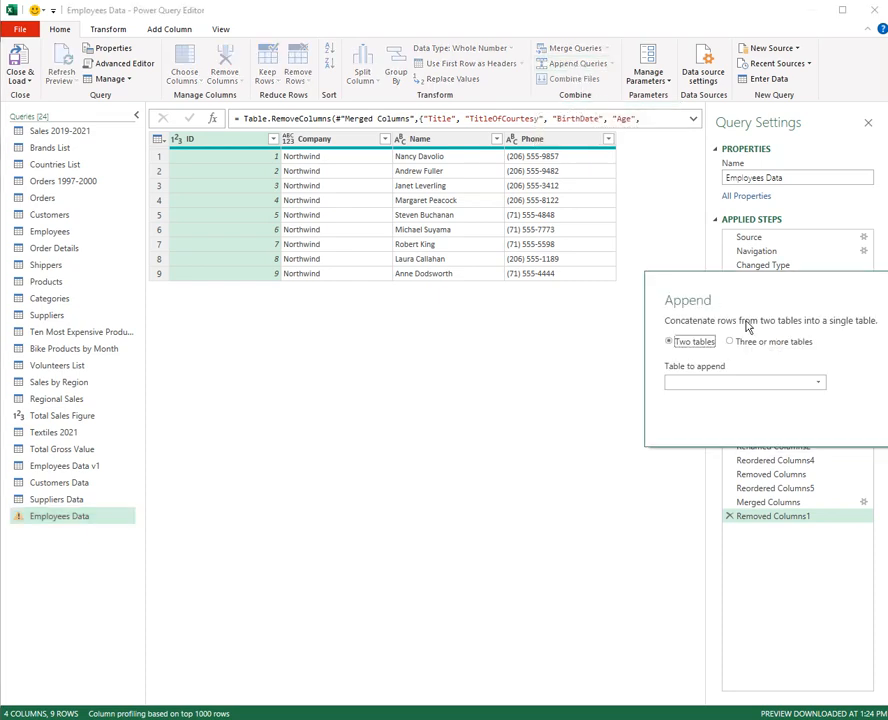
pyautogui.moveTo(784, 295); pyautogui.dragTo(364, 326)
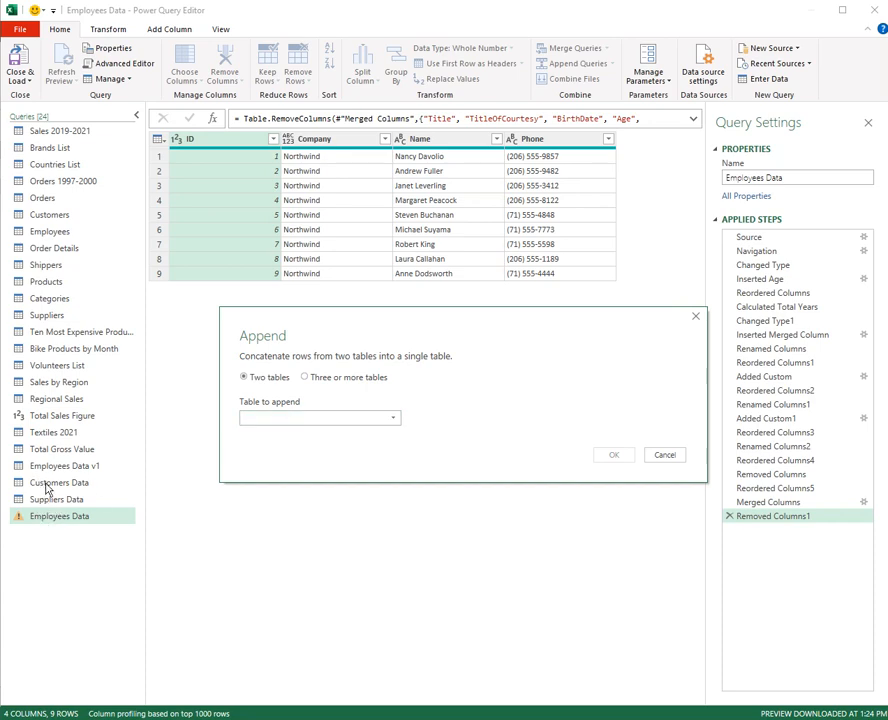
pyautogui.click(350, 378)
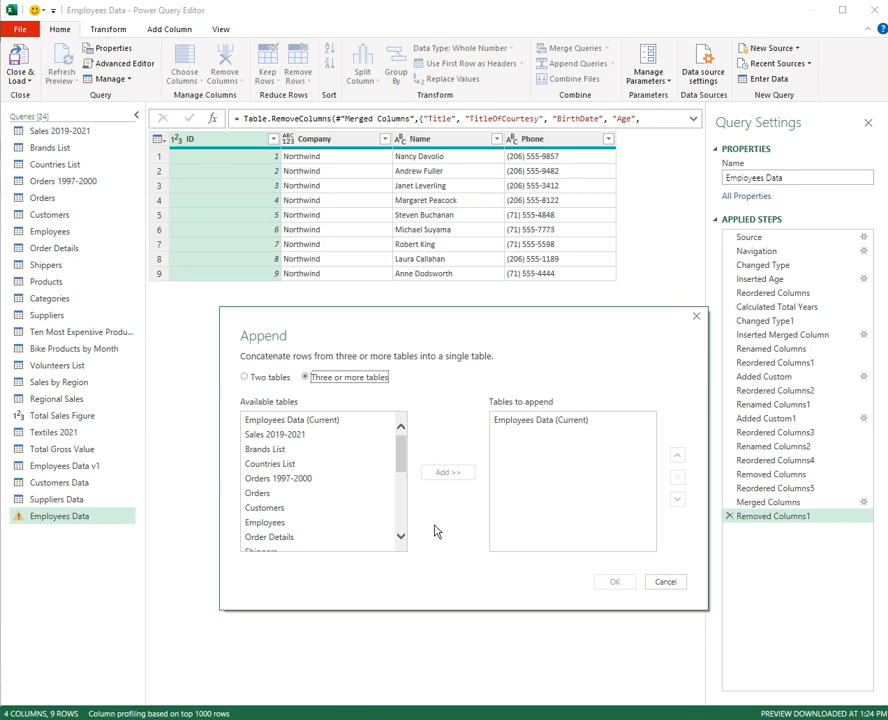
pyautogui.click(307, 420)
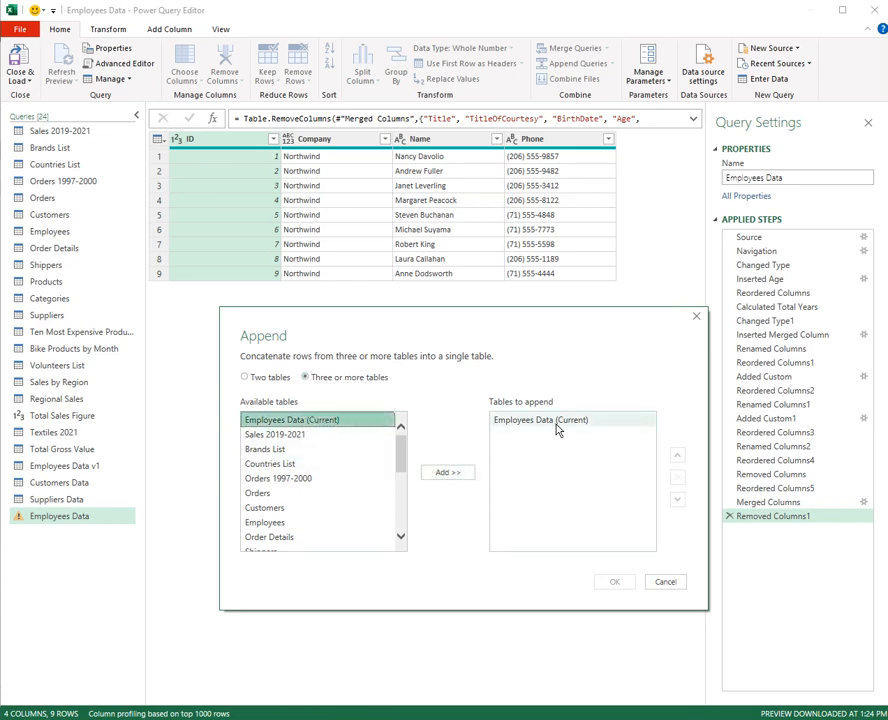
pyautogui.click(404, 505)
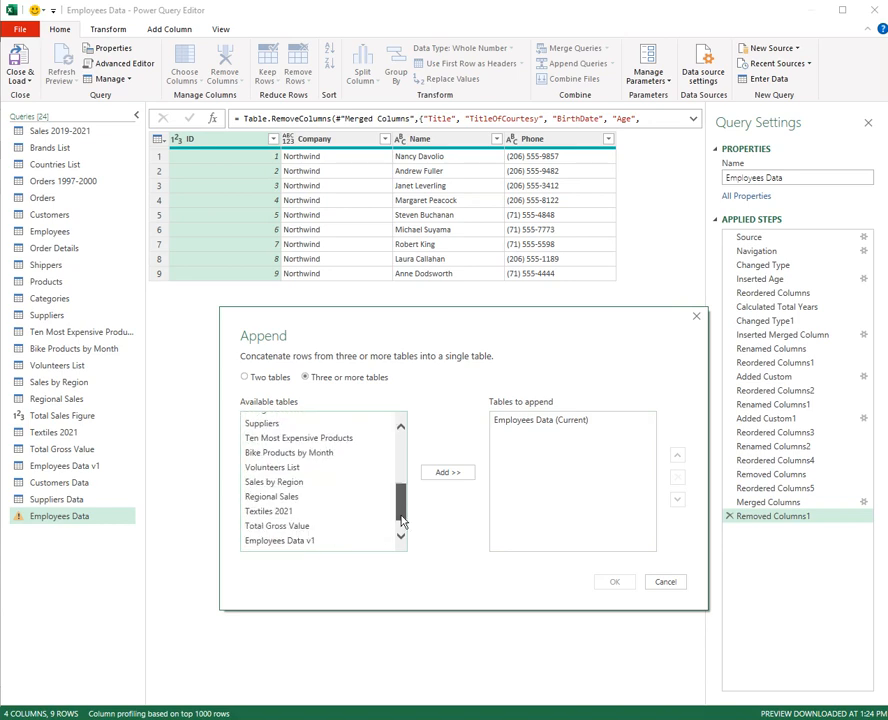
pyautogui.click(288, 530)
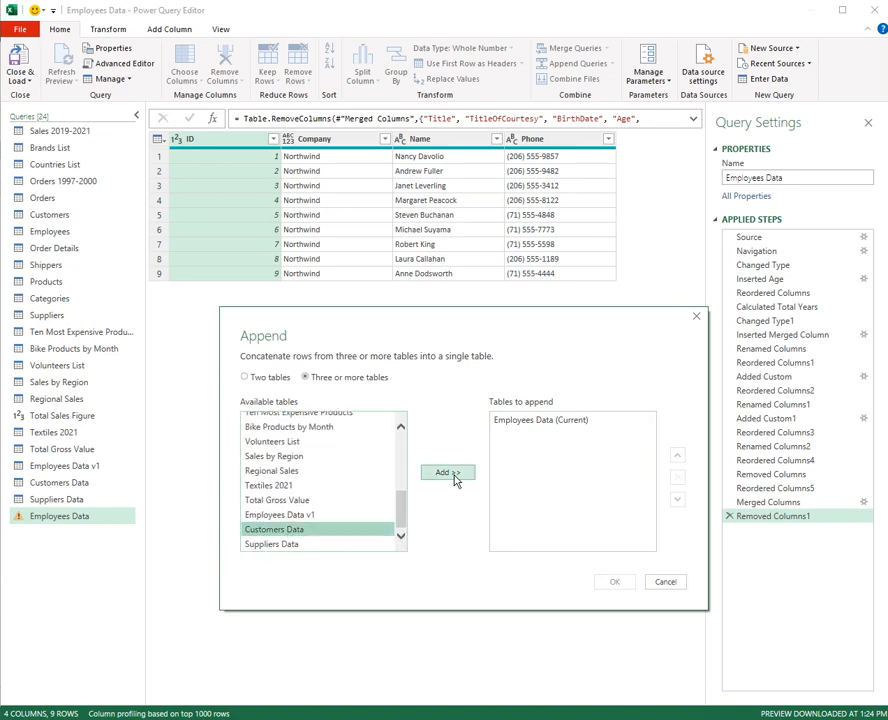
pyautogui.click(456, 476)
pyautogui.click(300, 545)
pyautogui.click(460, 476)
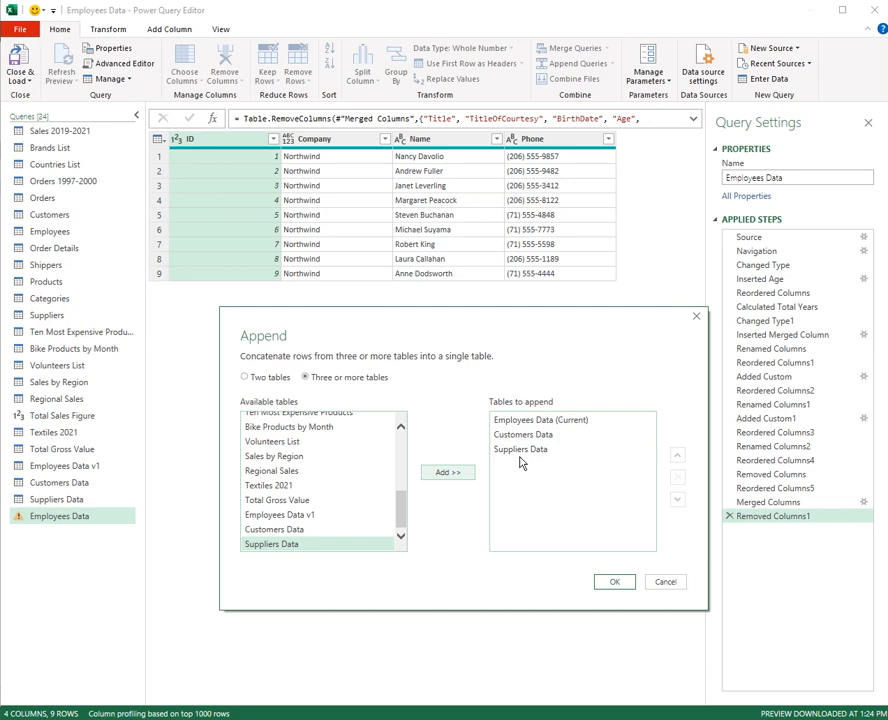
pyautogui.click(614, 584)
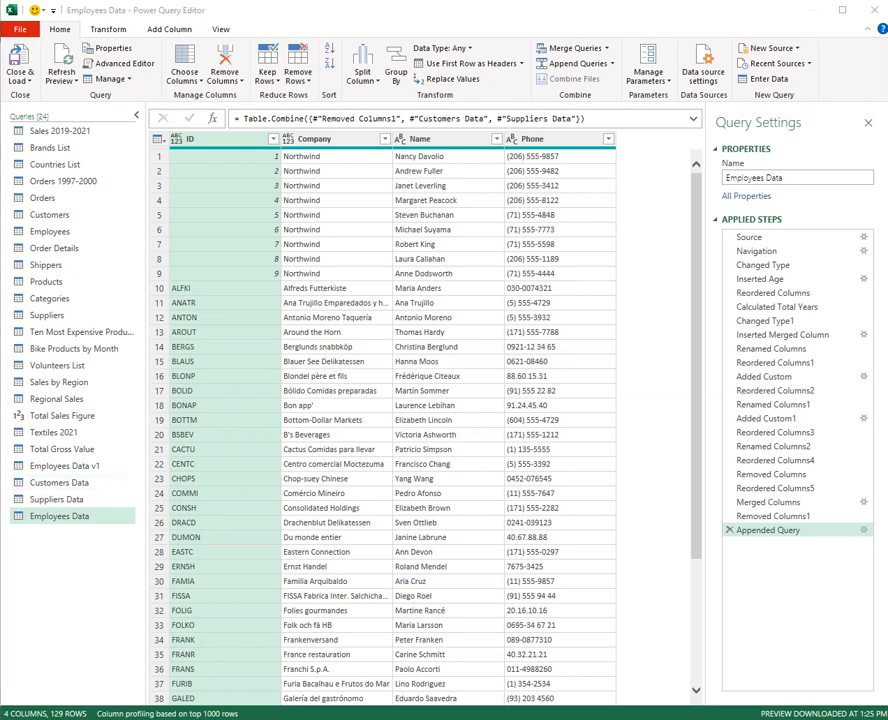
pyautogui.click(729, 531)
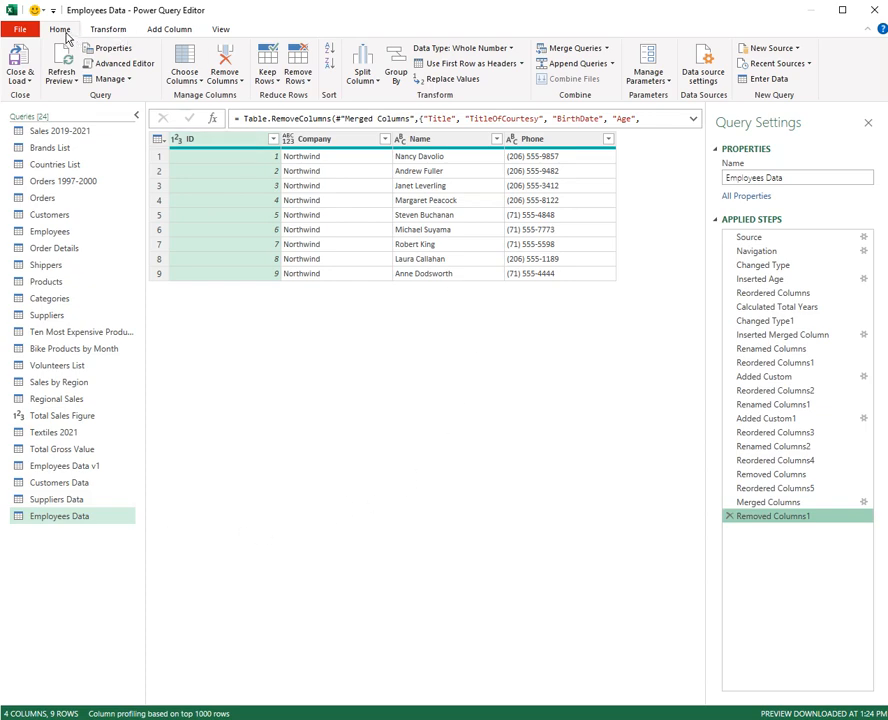
# Append the Employees Data, Customers Data and Suppliers Data tables into a new query using the three-or-more-tables option.
pyautogui.click(613, 65)
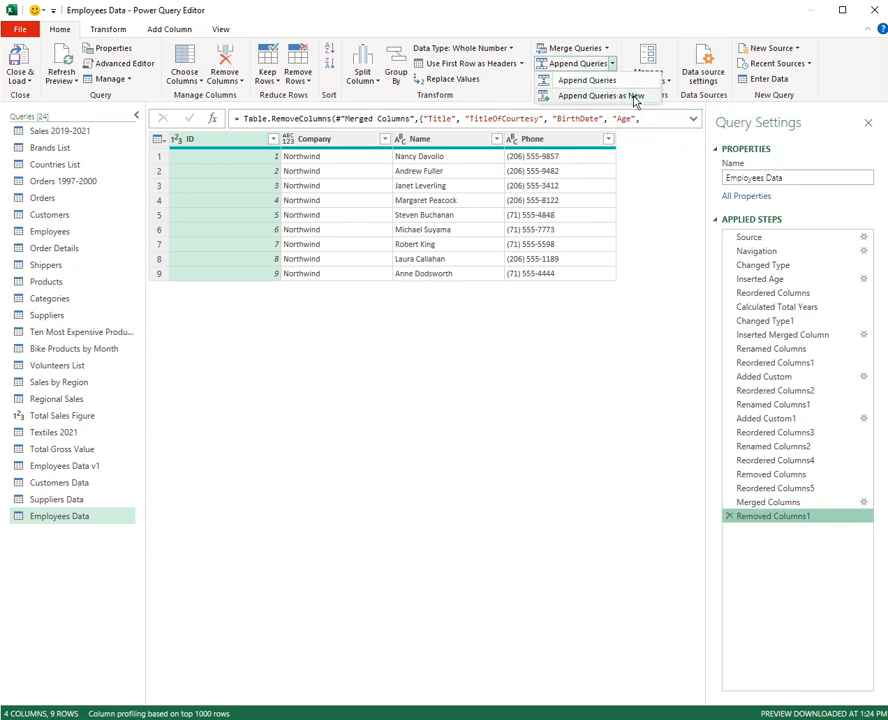
pyautogui.click(632, 96)
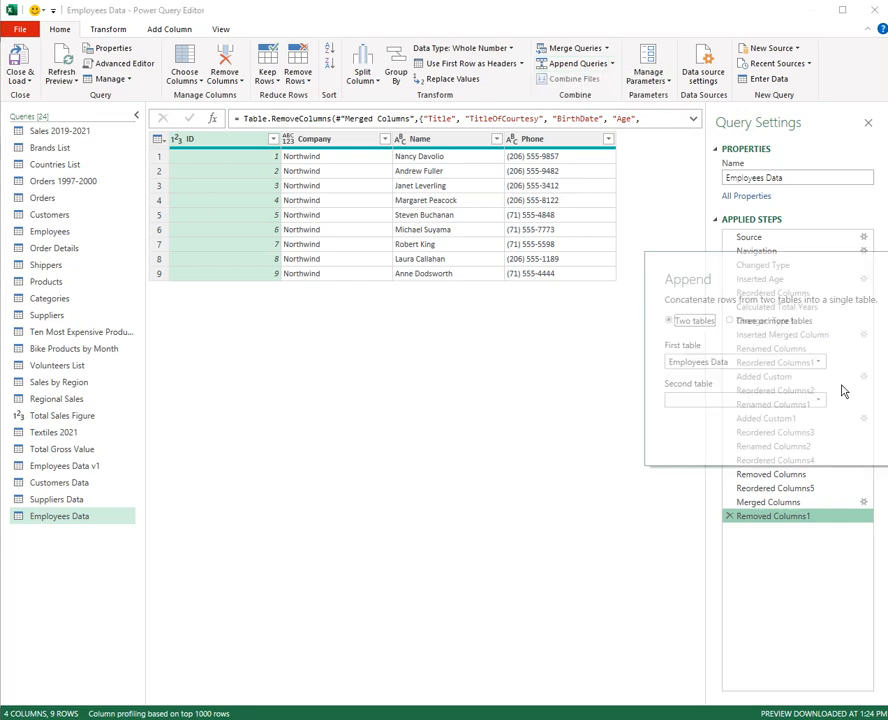
pyautogui.moveTo(795, 271); pyautogui.dragTo(322, 271)
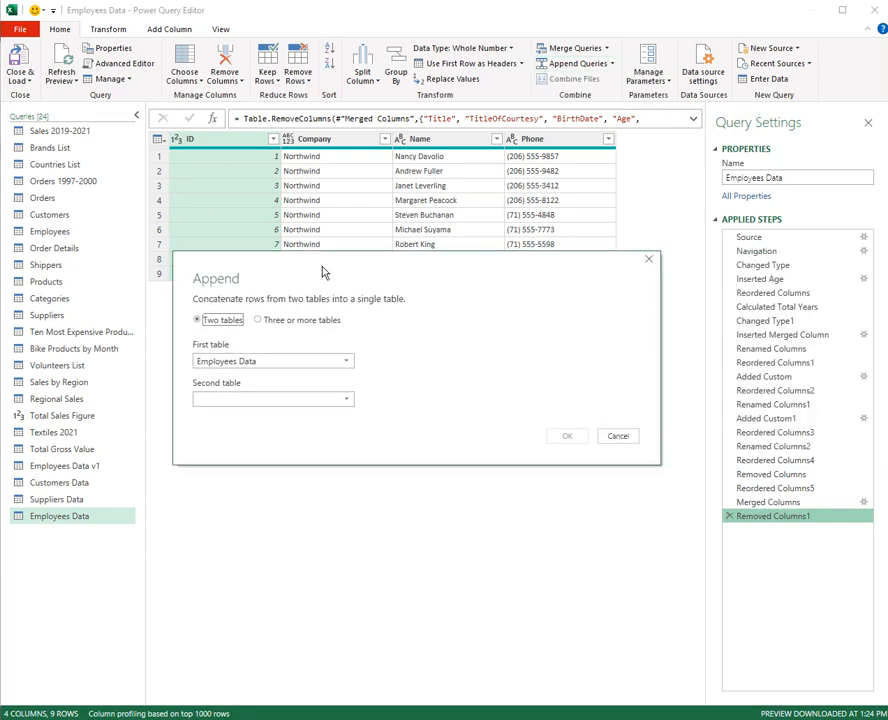
pyautogui.click(275, 322)
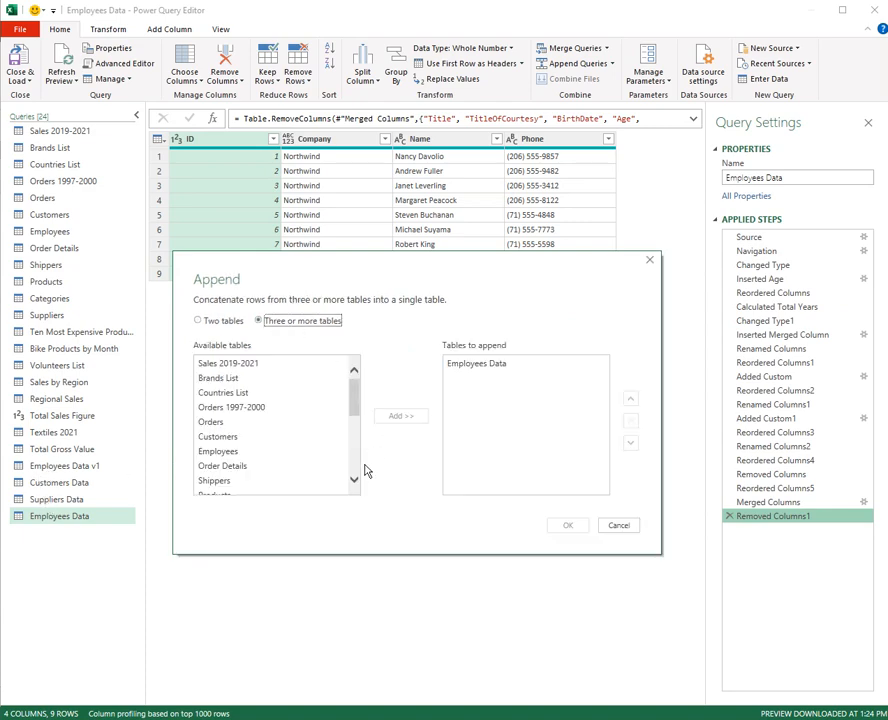
pyautogui.moveTo(354, 405); pyautogui.dragTo(359, 482)
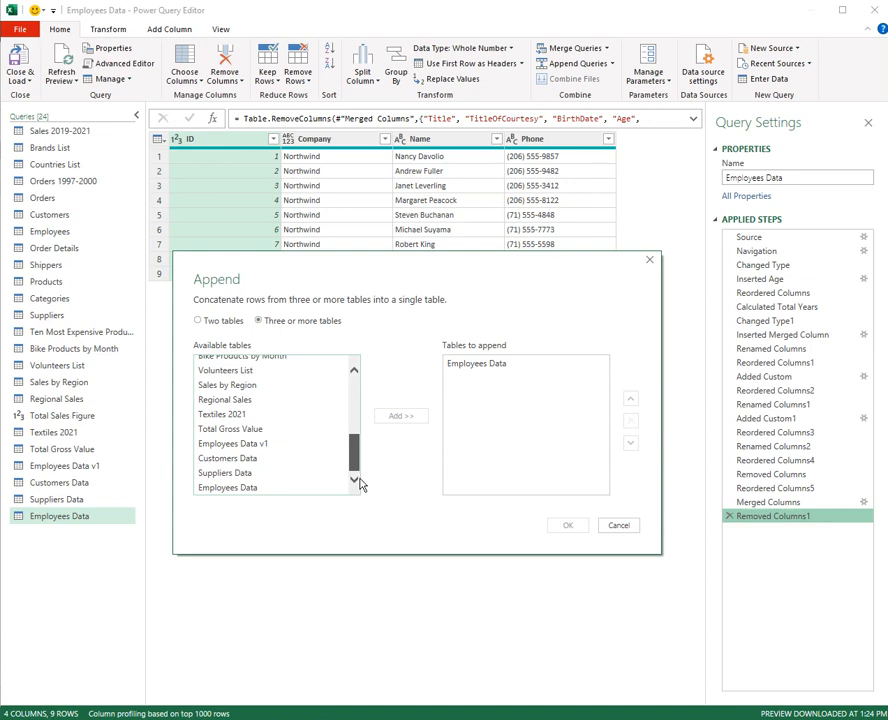
pyautogui.doubleClick(256, 462)
pyautogui.doubleClick(246, 475)
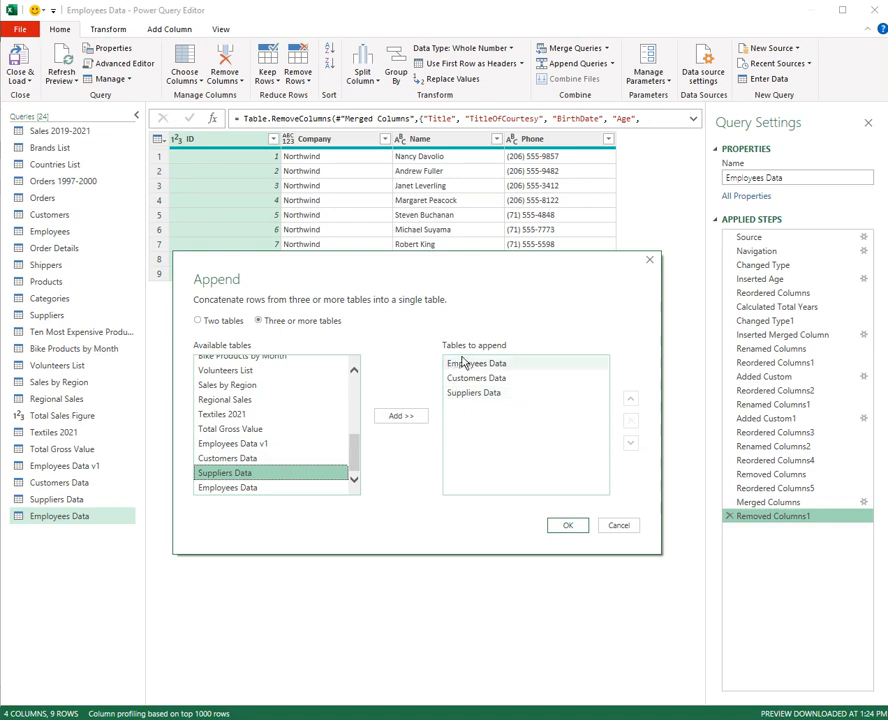
pyautogui.click(566, 528)
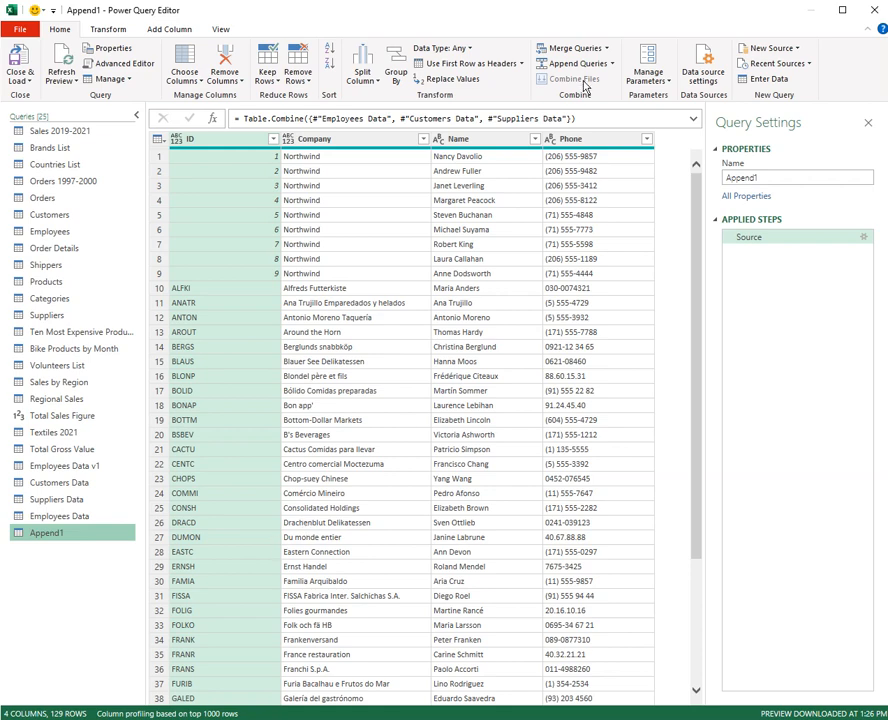
pyautogui.click(614, 66)
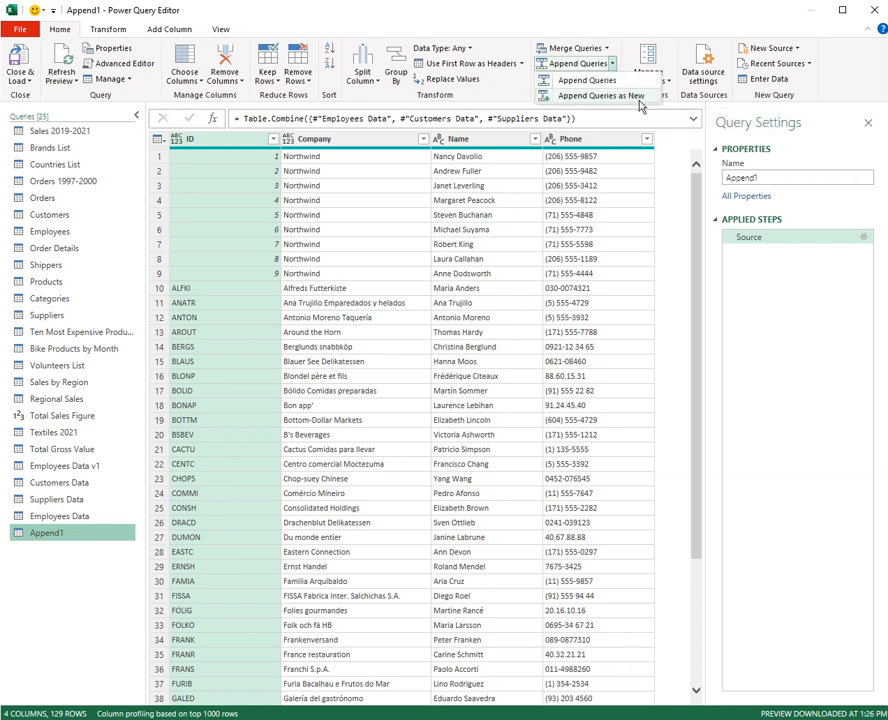
pyautogui.click(614, 63)
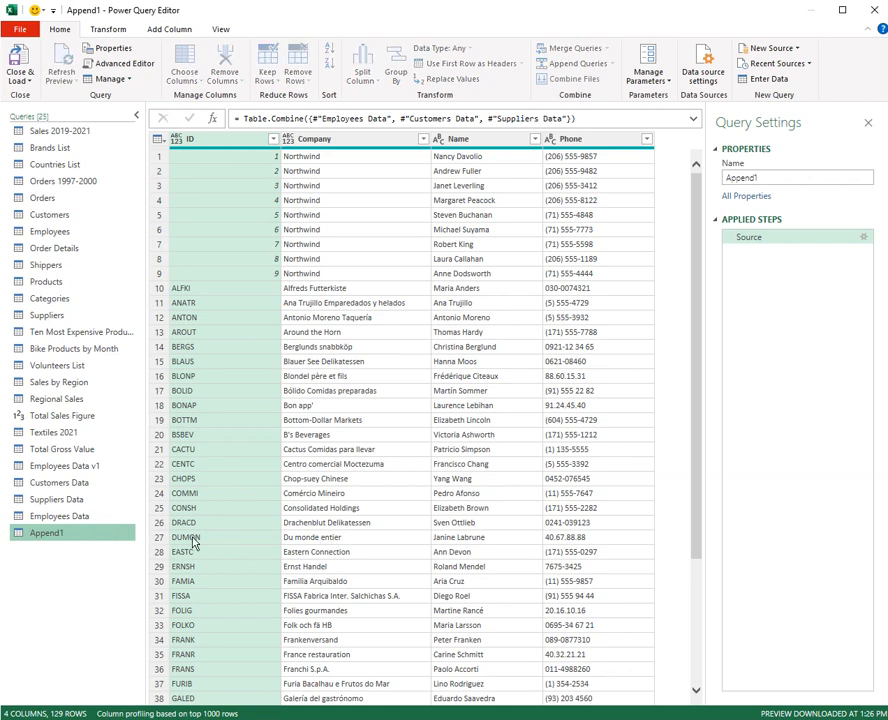
# Rename the new appended query as Master List.
pyautogui.press('F2')
pyautogui.write('Ma')
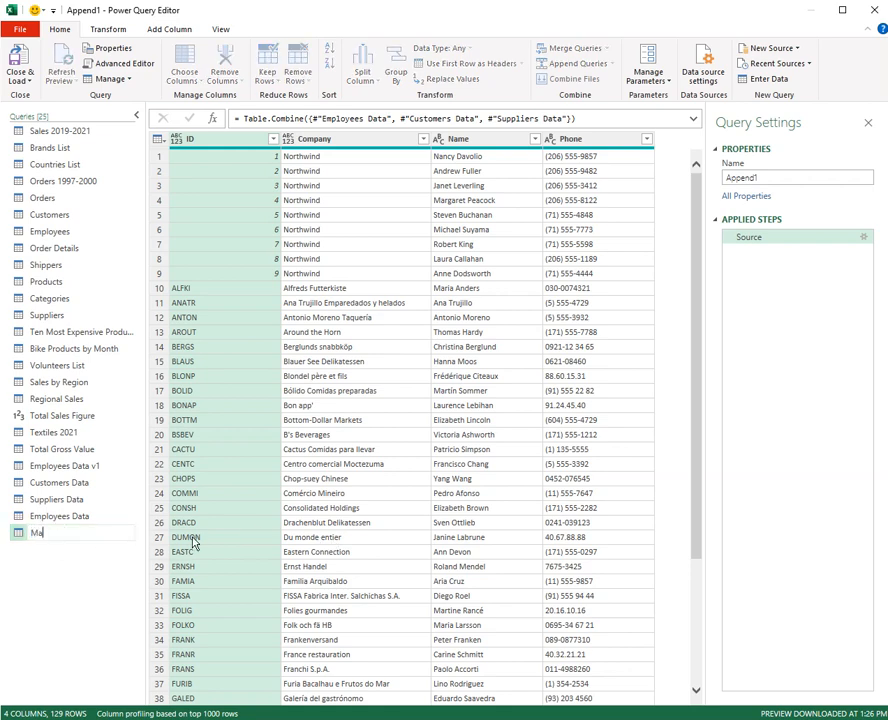
pyautogui.write('ster List')
pyautogui.press('Return')
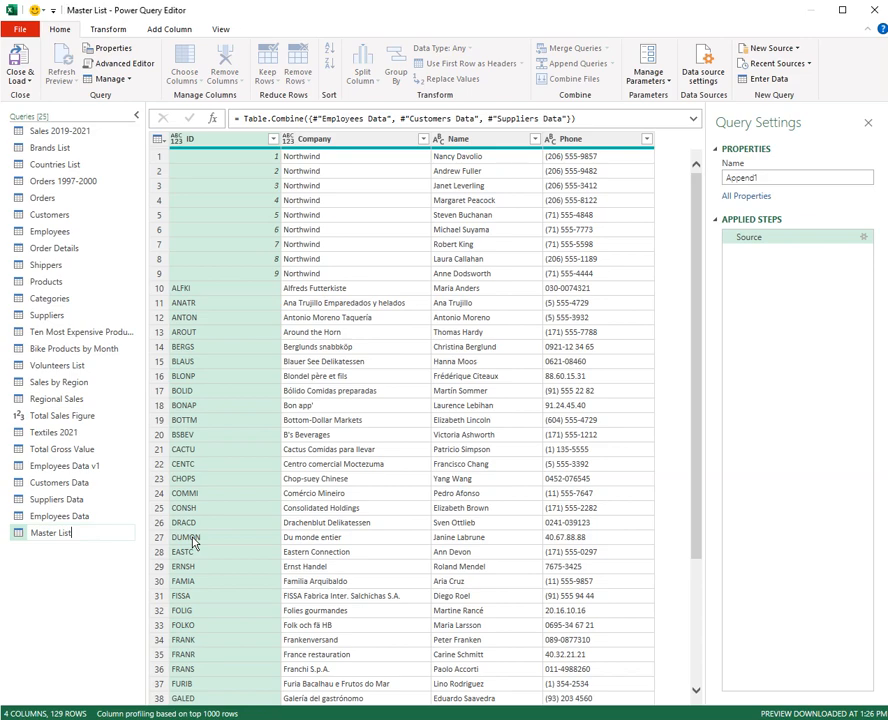
# Review the Employees Data, Suppliers Data and Customers Data source queries, and return to the Master List query.
pyautogui.click(80, 517)
pyautogui.click(78, 500)
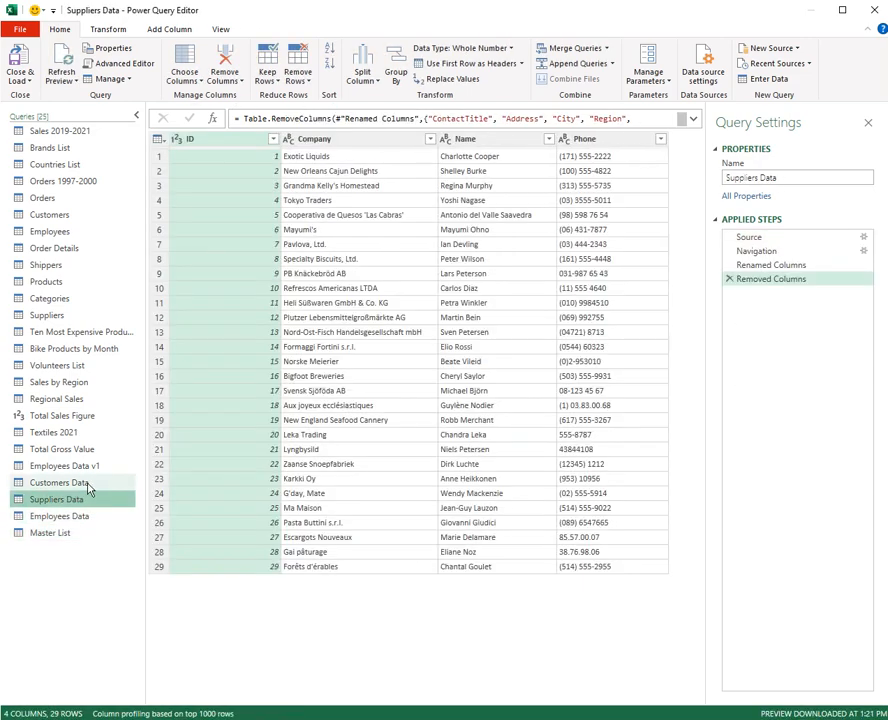
pyautogui.click(88, 484)
pyautogui.click(64, 534)
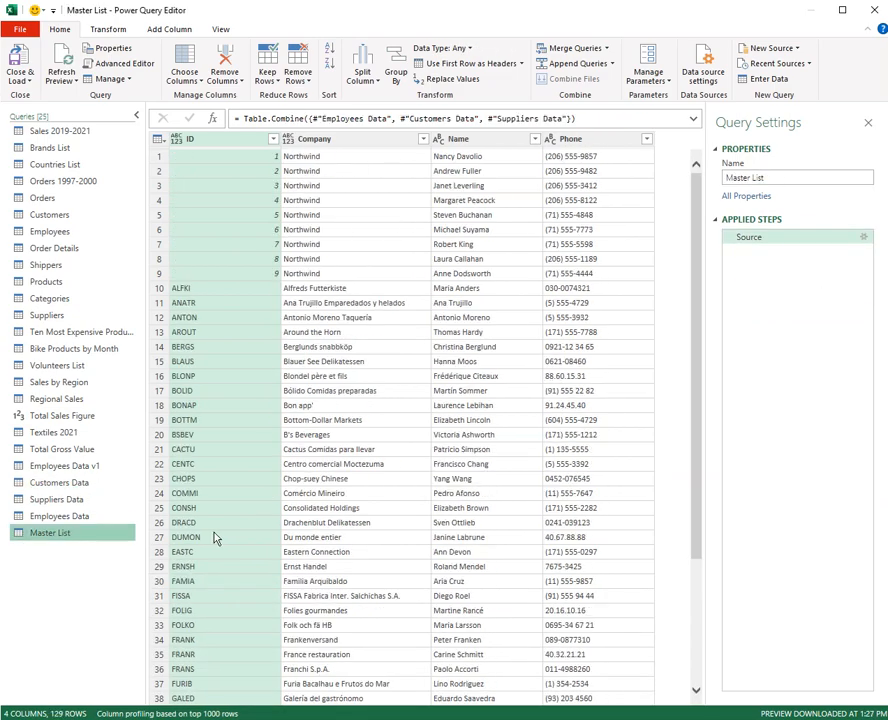